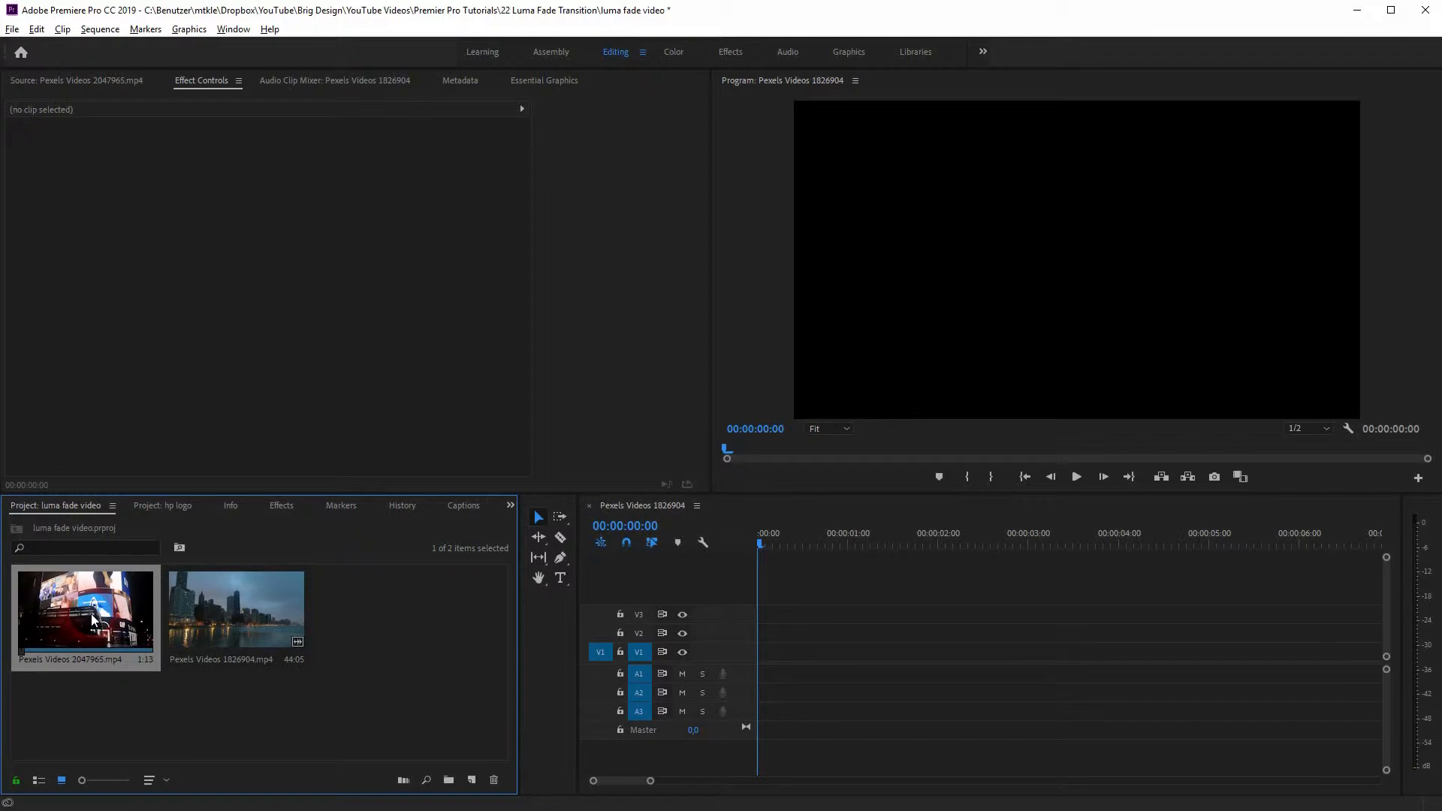
# Step: Place Pexels Videos 1826904.mp4 at the start of track V1 and remove its unlinked audio from A1
pyautogui.moveTo(298, 614); pyautogui.dragTo(772, 673)
pyautogui.click(778, 670)
pyautogui.rightClick(799, 670)
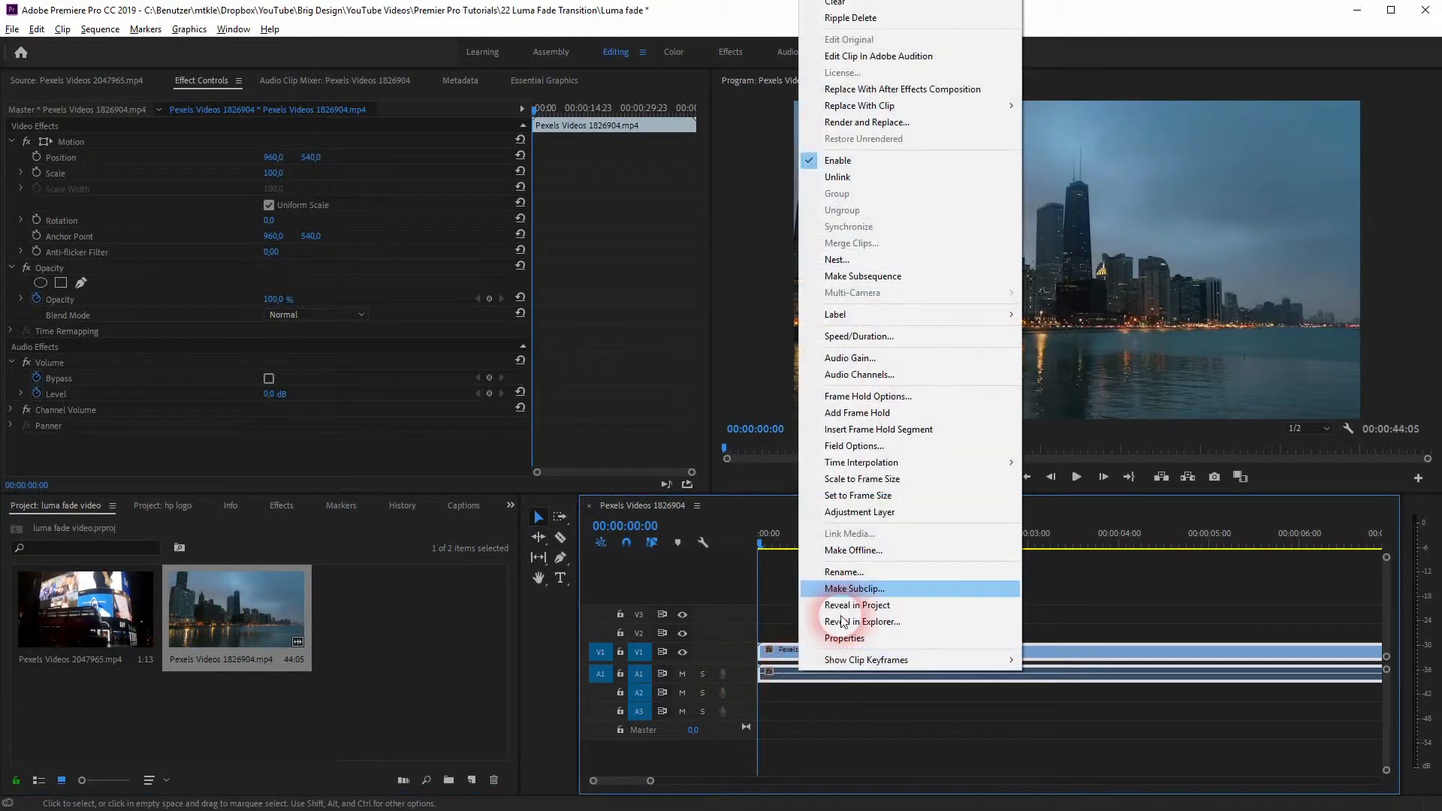
pyautogui.click(849, 178)
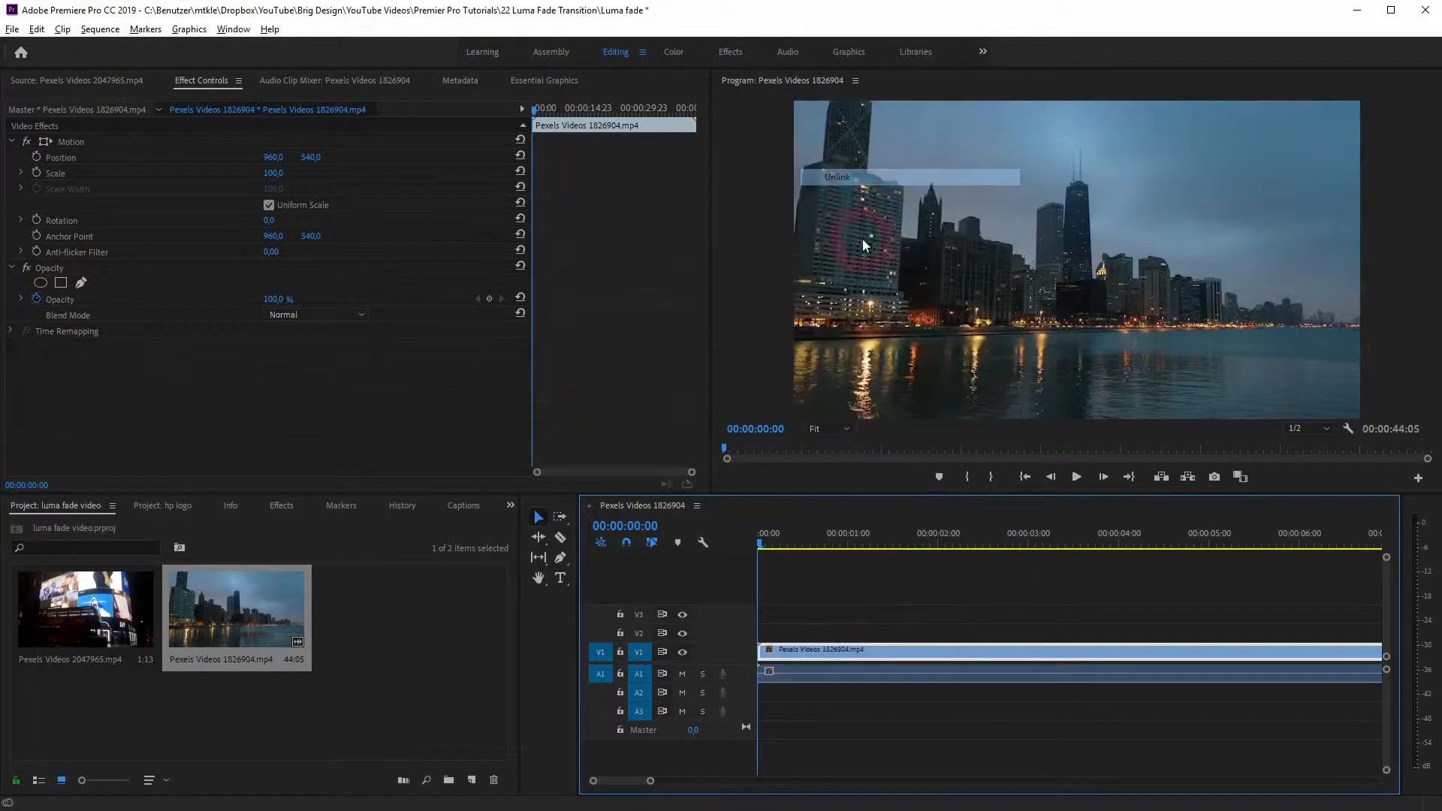
pyautogui.click(831, 680)
pyautogui.press('Delete')
# Step: Split the skyline clip at 00:00:09:18 and delete the part after the cut
pyautogui.press('-')
pyautogui.press('-')
pyautogui.press('-')
pyautogui.press('-')
pyautogui.press('-')
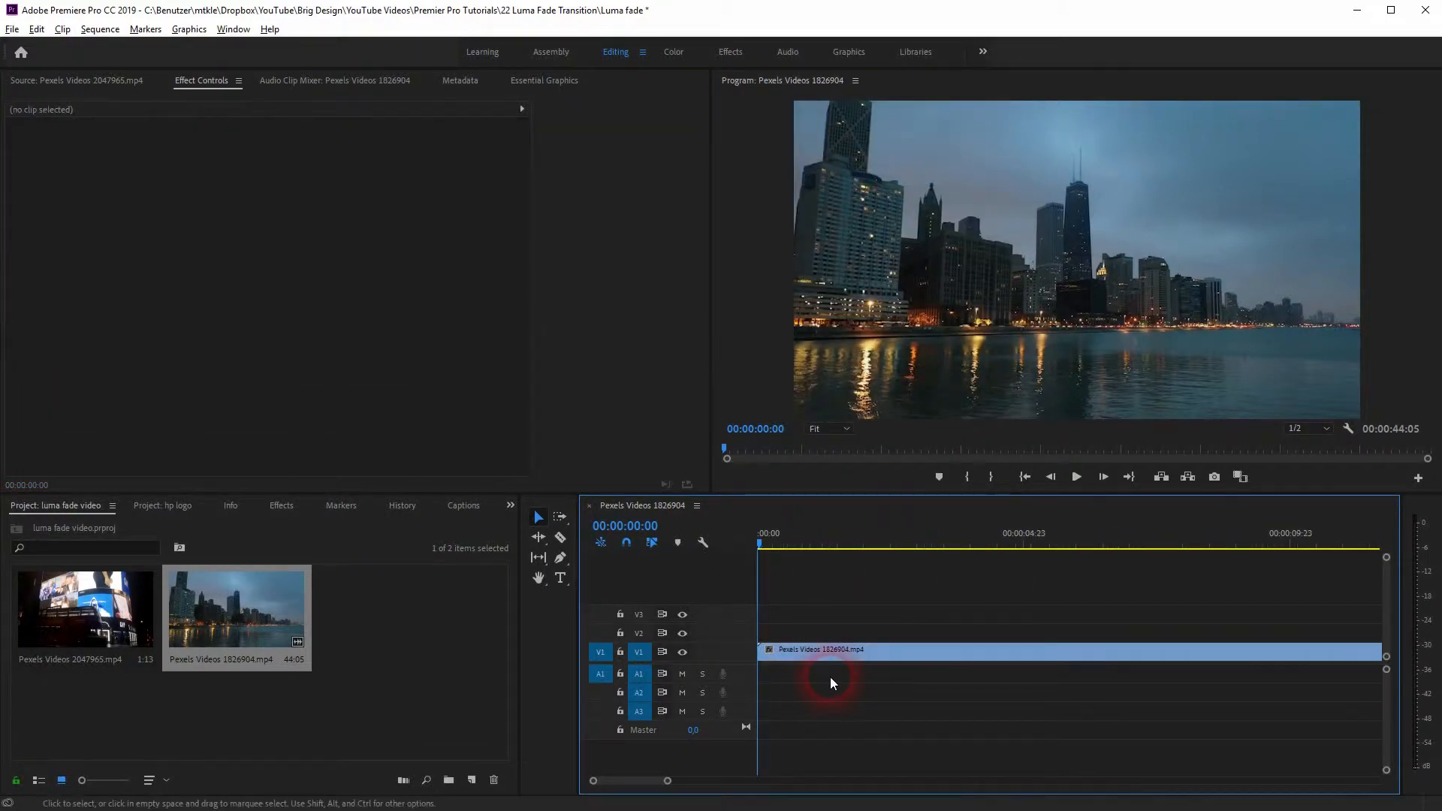
pyautogui.press('-')
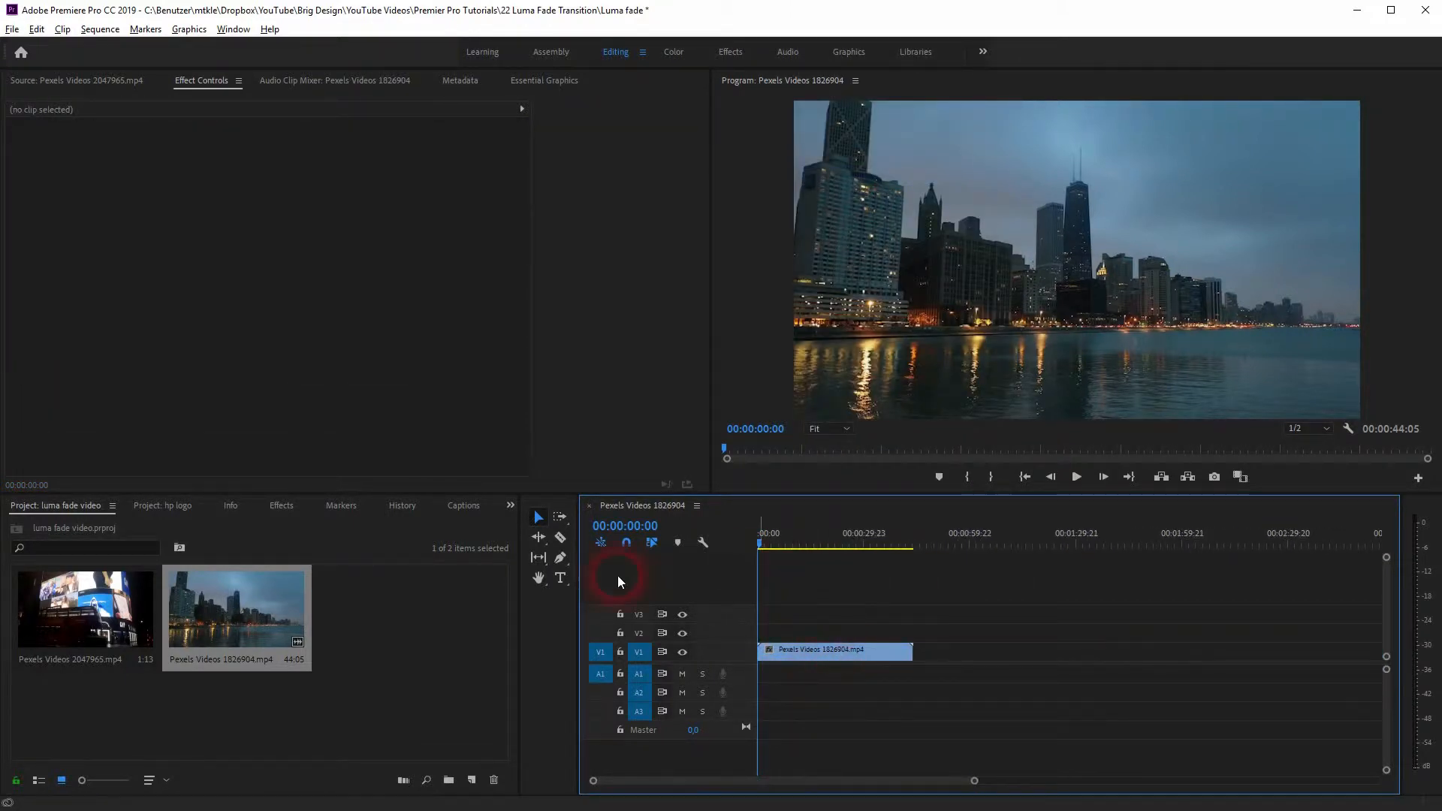
pyautogui.moveTo(759, 539); pyautogui.dragTo(793, 550)
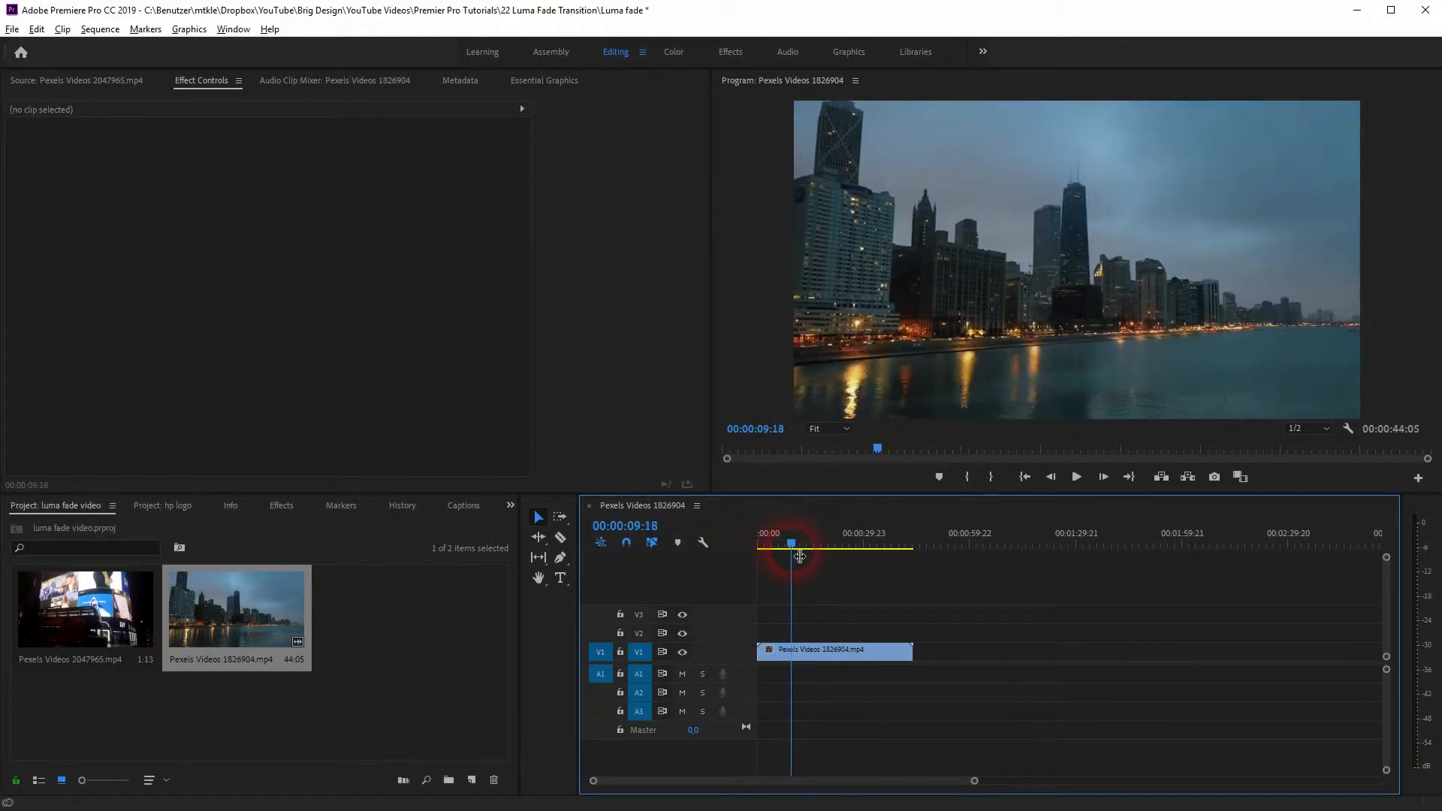
pyautogui.click(561, 537)
pyautogui.click(792, 652)
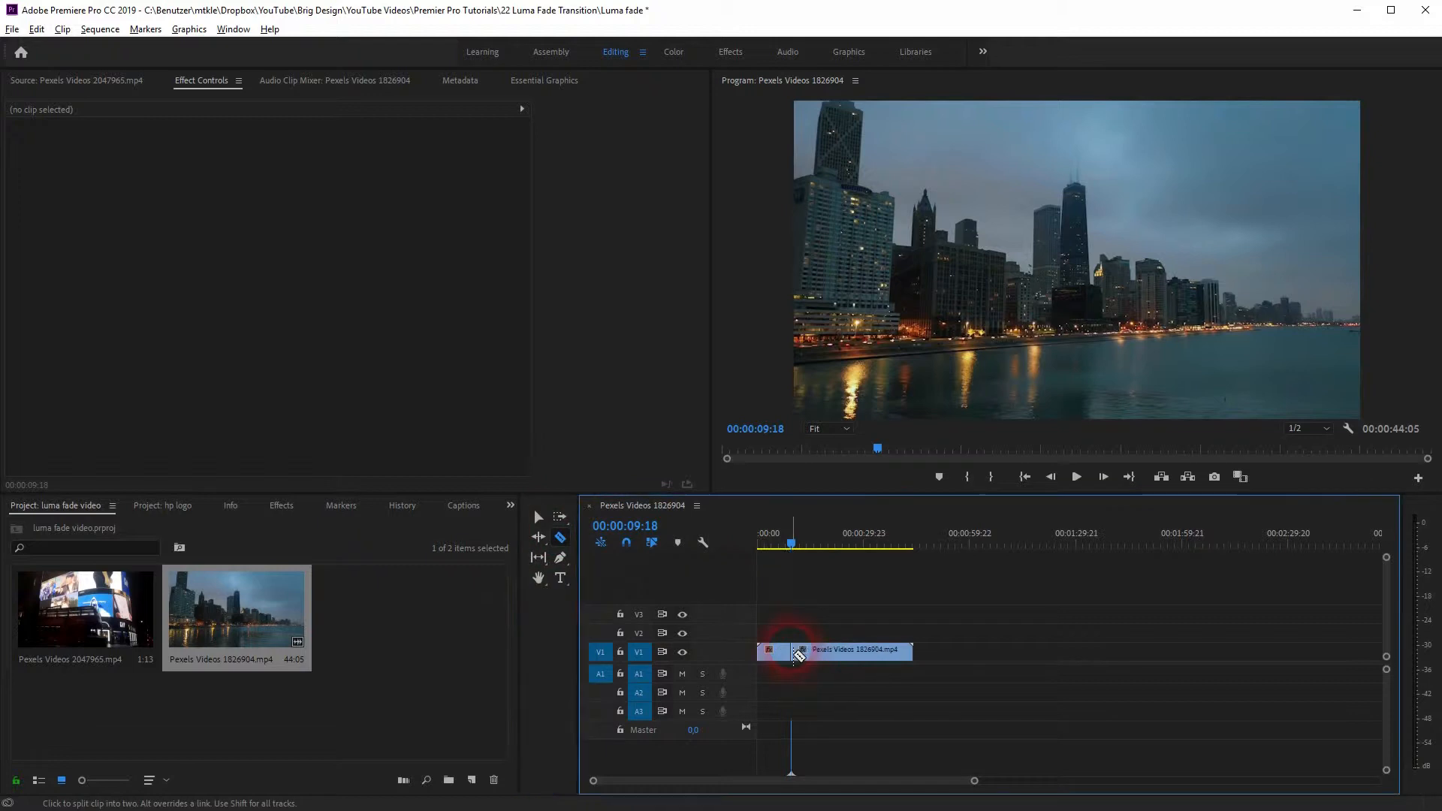
pyautogui.click(537, 516)
pyautogui.click(854, 651)
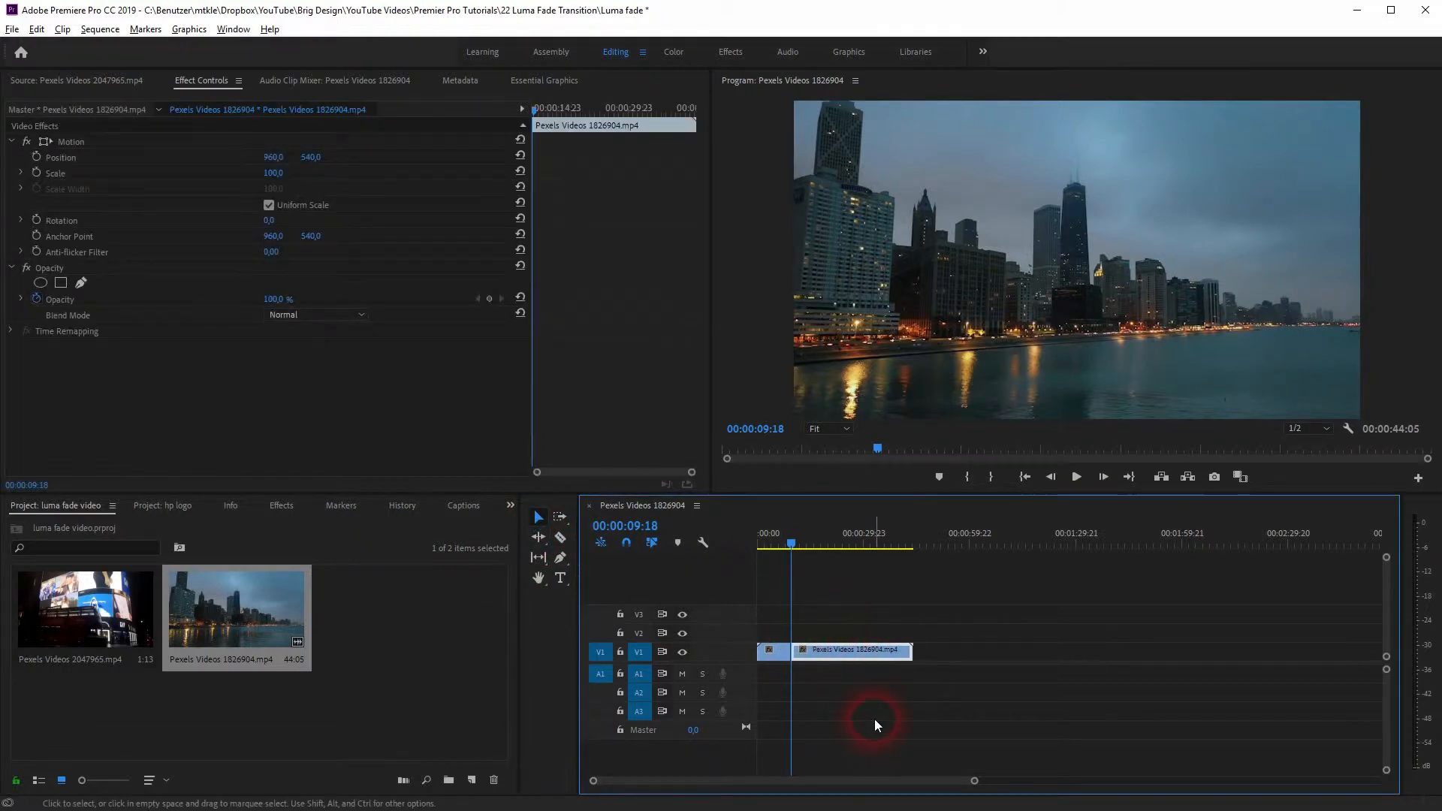
pyautogui.press('Delete')
# Step: Add Pexels Videos 2047965.mp4 to track V1 directly after the skyline clip
pyautogui.moveTo(82, 610); pyautogui.dragTo(791, 652)
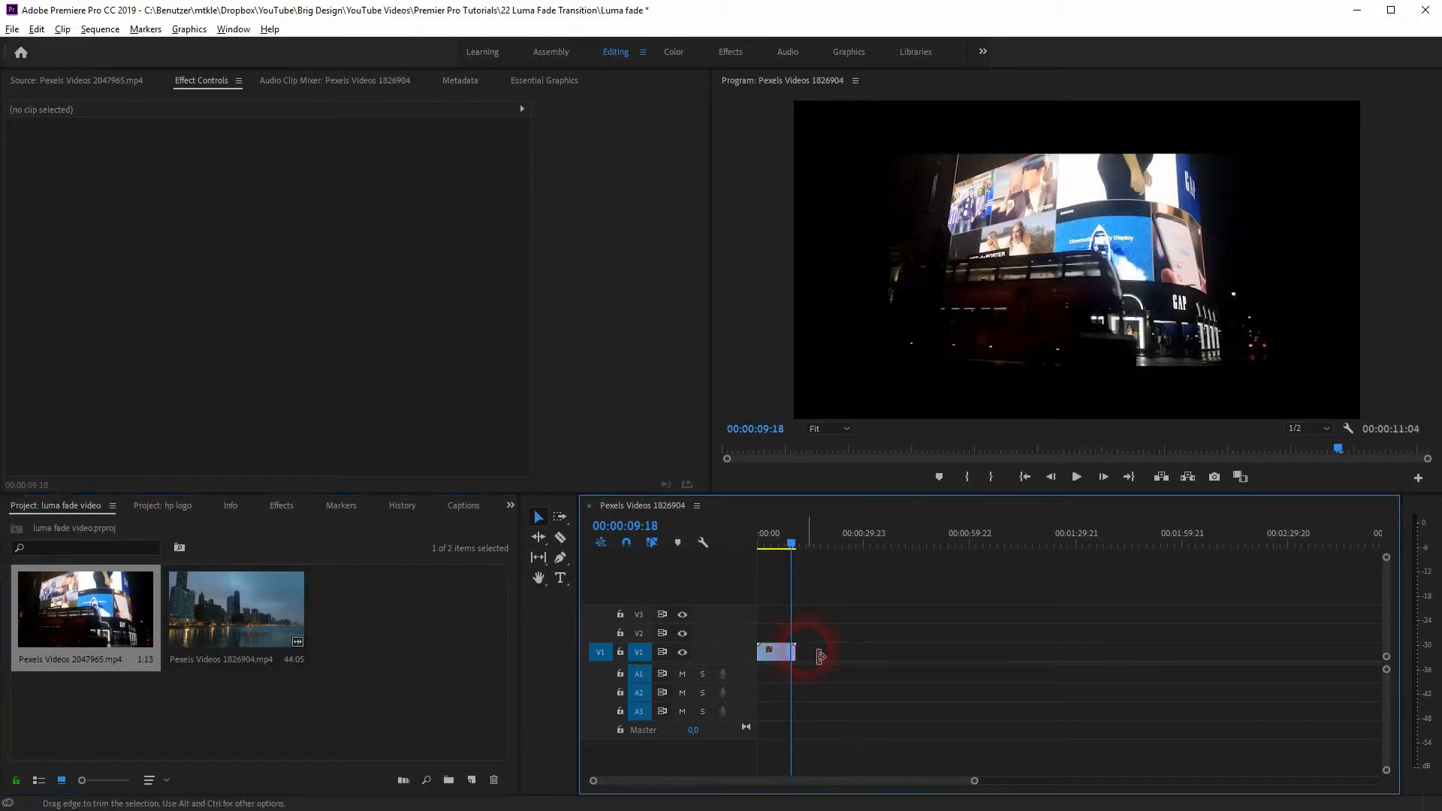
pyautogui.scroll(3, 810, 652)
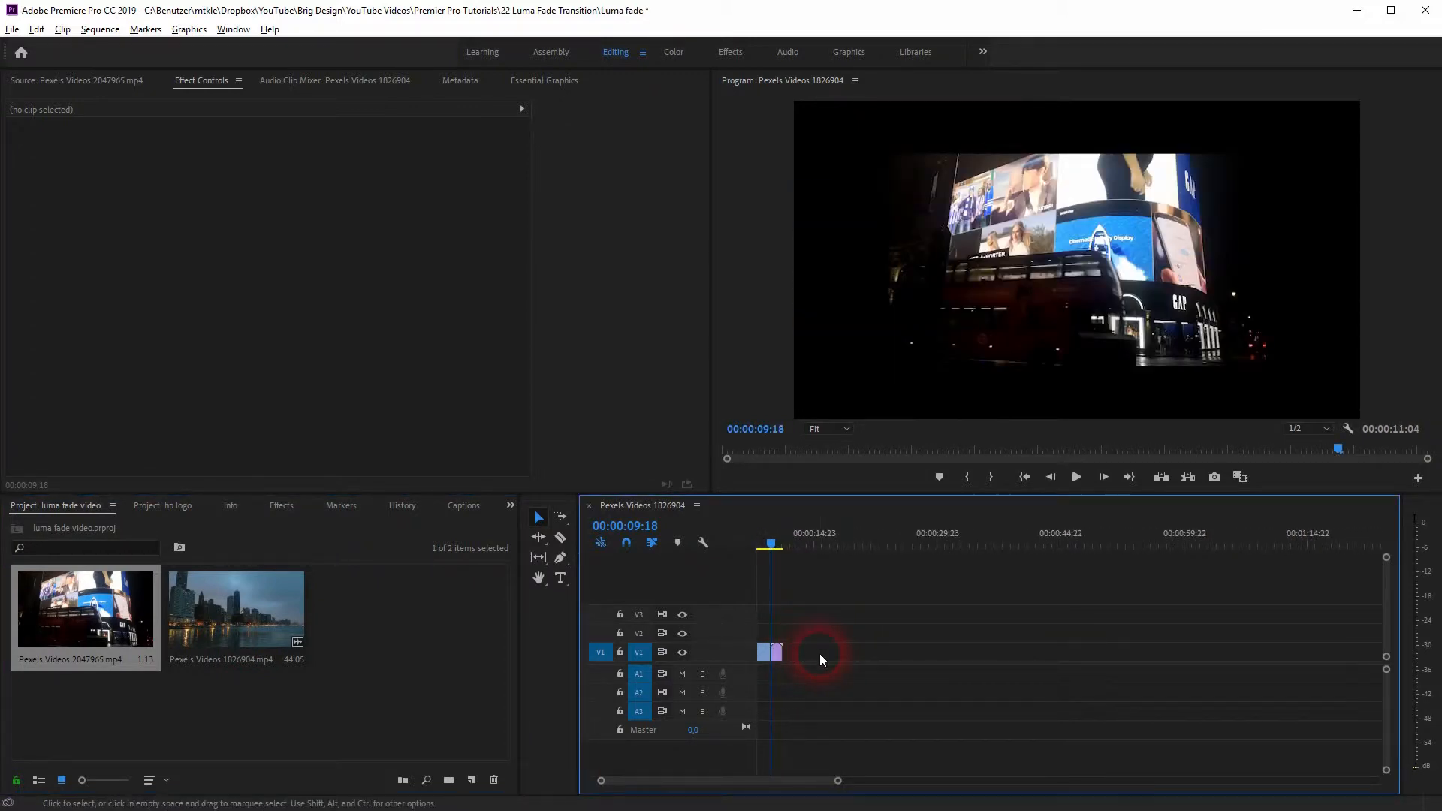
pyautogui.press('Home')
pyautogui.scroll(5, 778, 656)
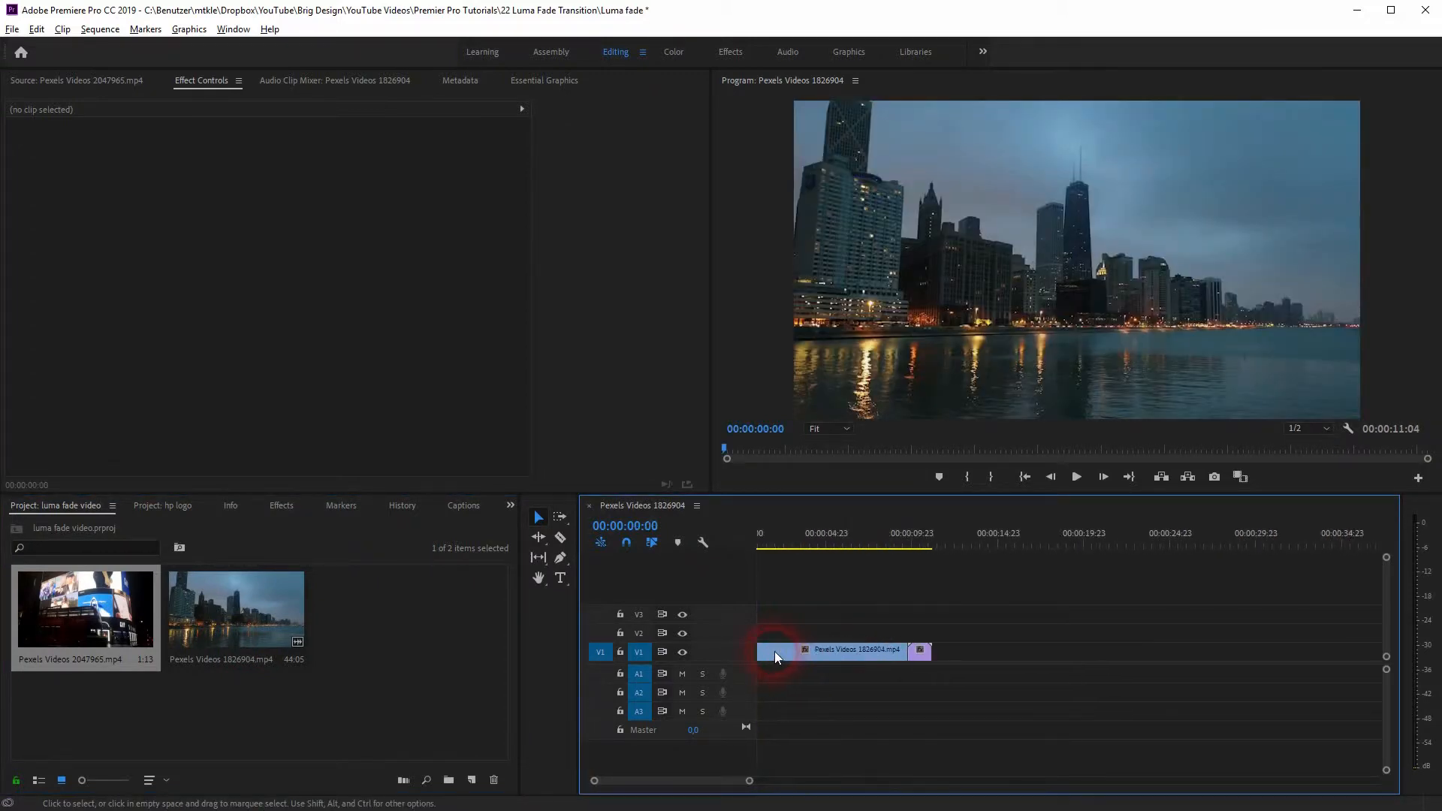
# Step: Preview the Pexels Videos 2047965.mp4 clip and enlarge it to a scale of about 152.4 to fill the frame
pyautogui.click(999, 656)
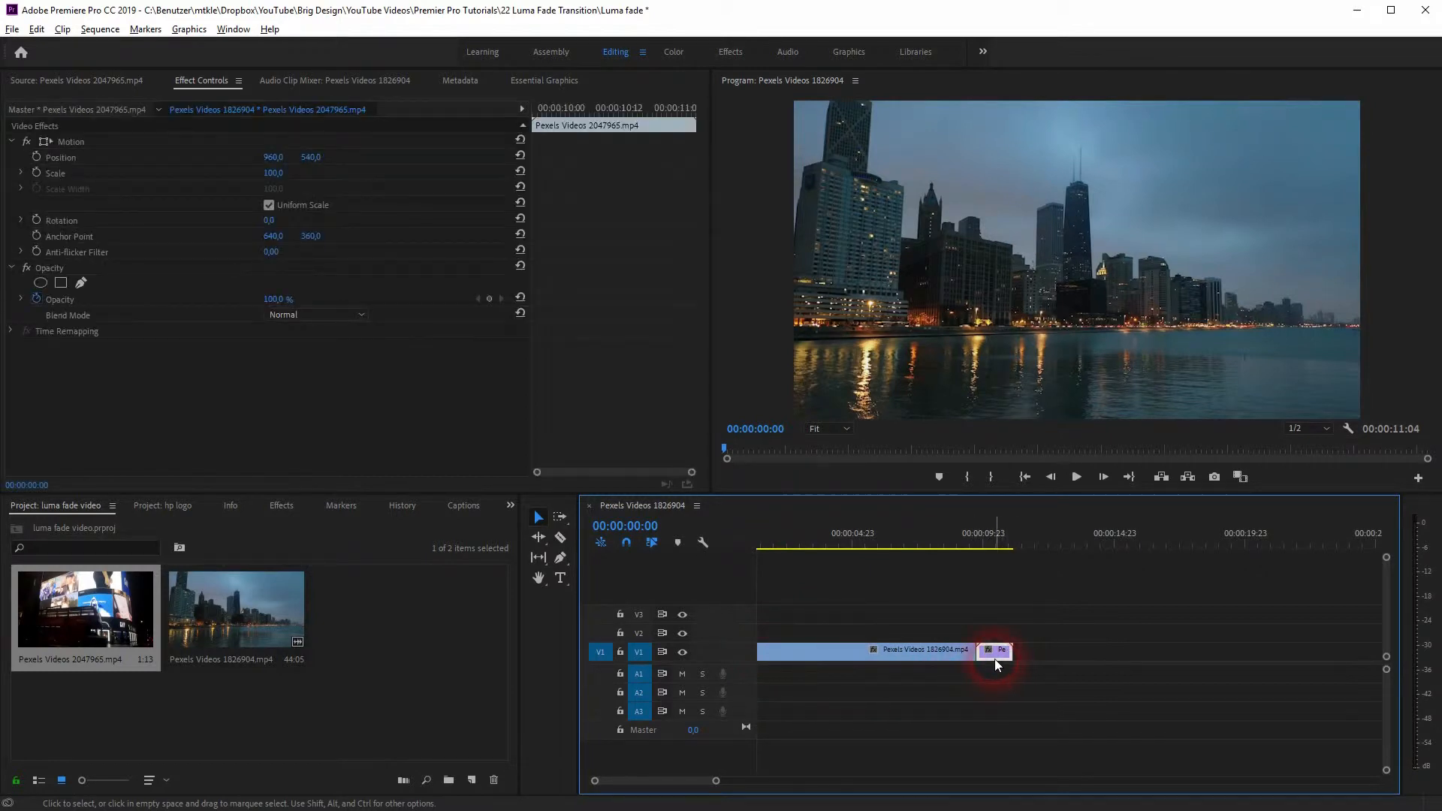
pyautogui.click(936, 548)
pyautogui.press('space')
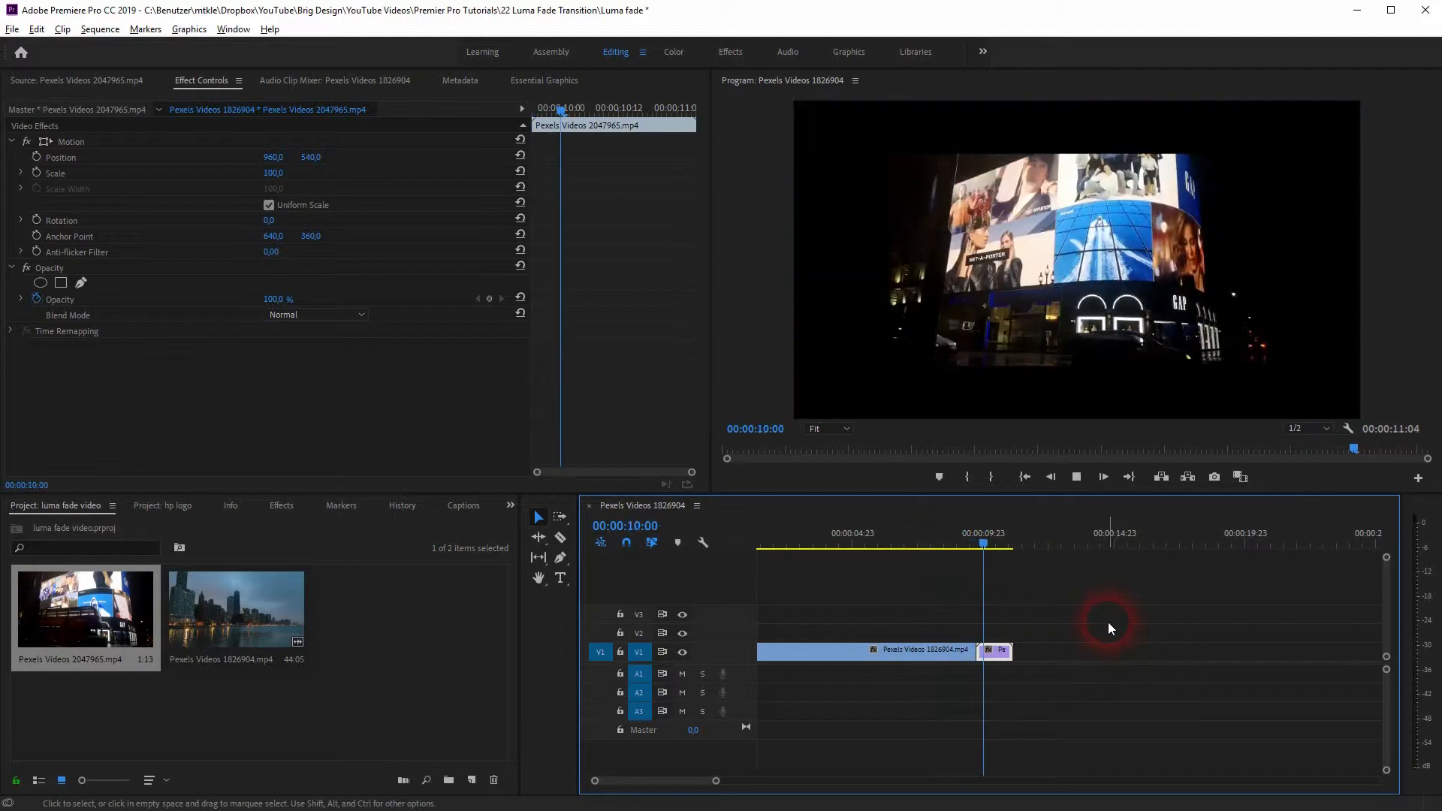
pyautogui.press('space')
pyautogui.doubleClick(1108, 215)
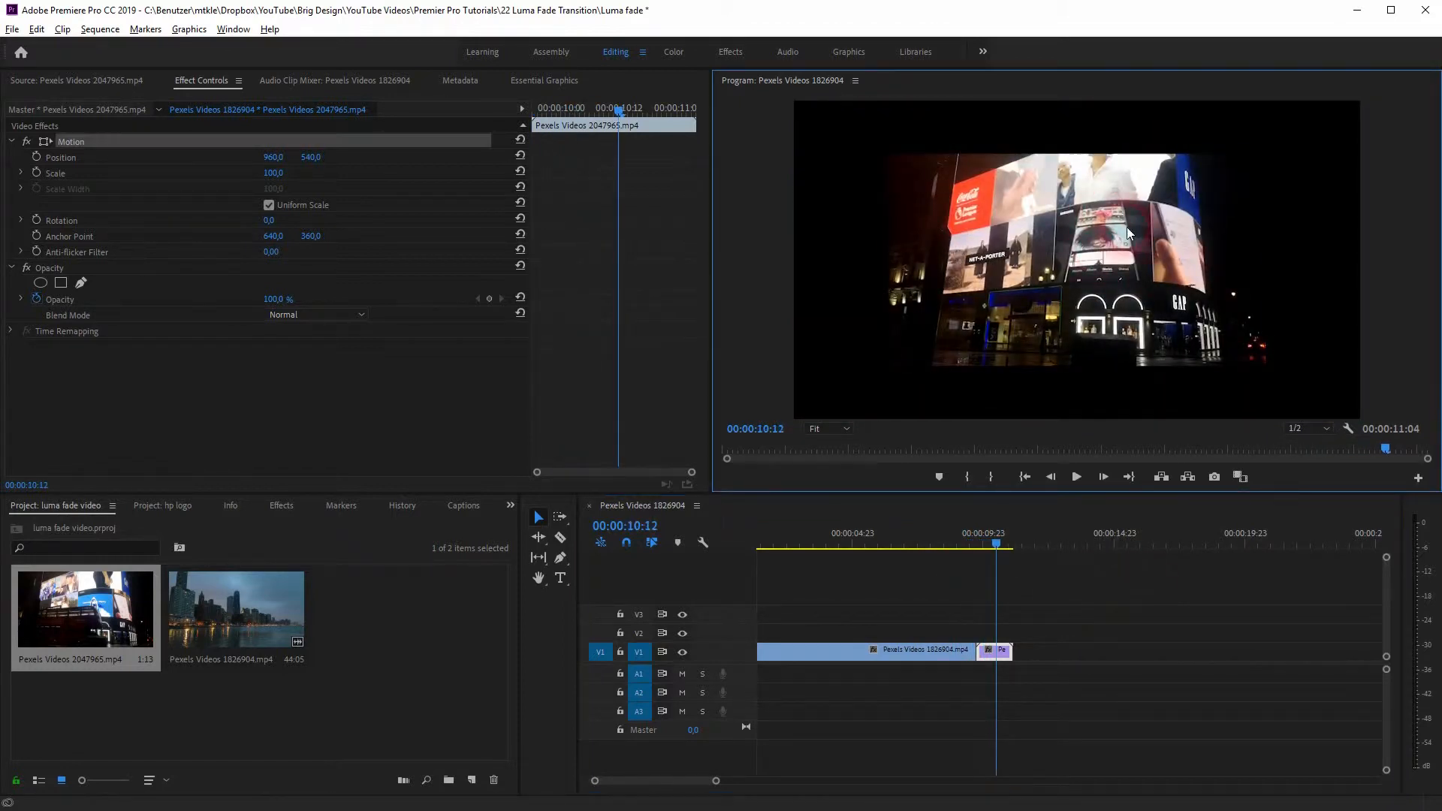
pyautogui.moveTo(1265, 154); pyautogui.dragTo(1401, 106)
# Step: Move the Pexels Videos 2047965.mp4 clip up to track V2 so its start overlaps the end of the skyline clip
pyautogui.moveTo(1003, 556); pyautogui.dragTo(967, 556)
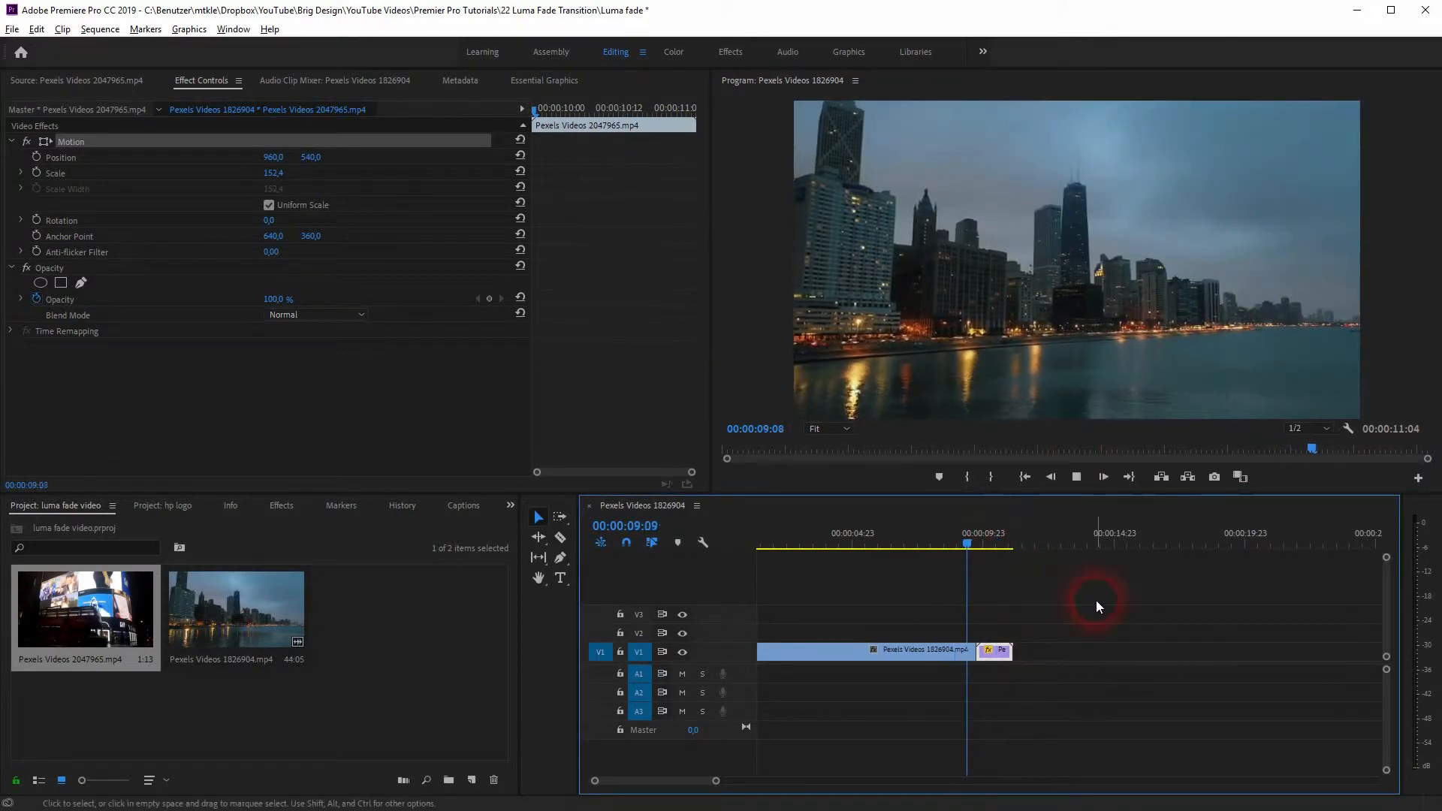
pyautogui.press('space')
pyautogui.moveTo(989, 655); pyautogui.dragTo(979, 636)
pyautogui.scroll(3, 976, 635)
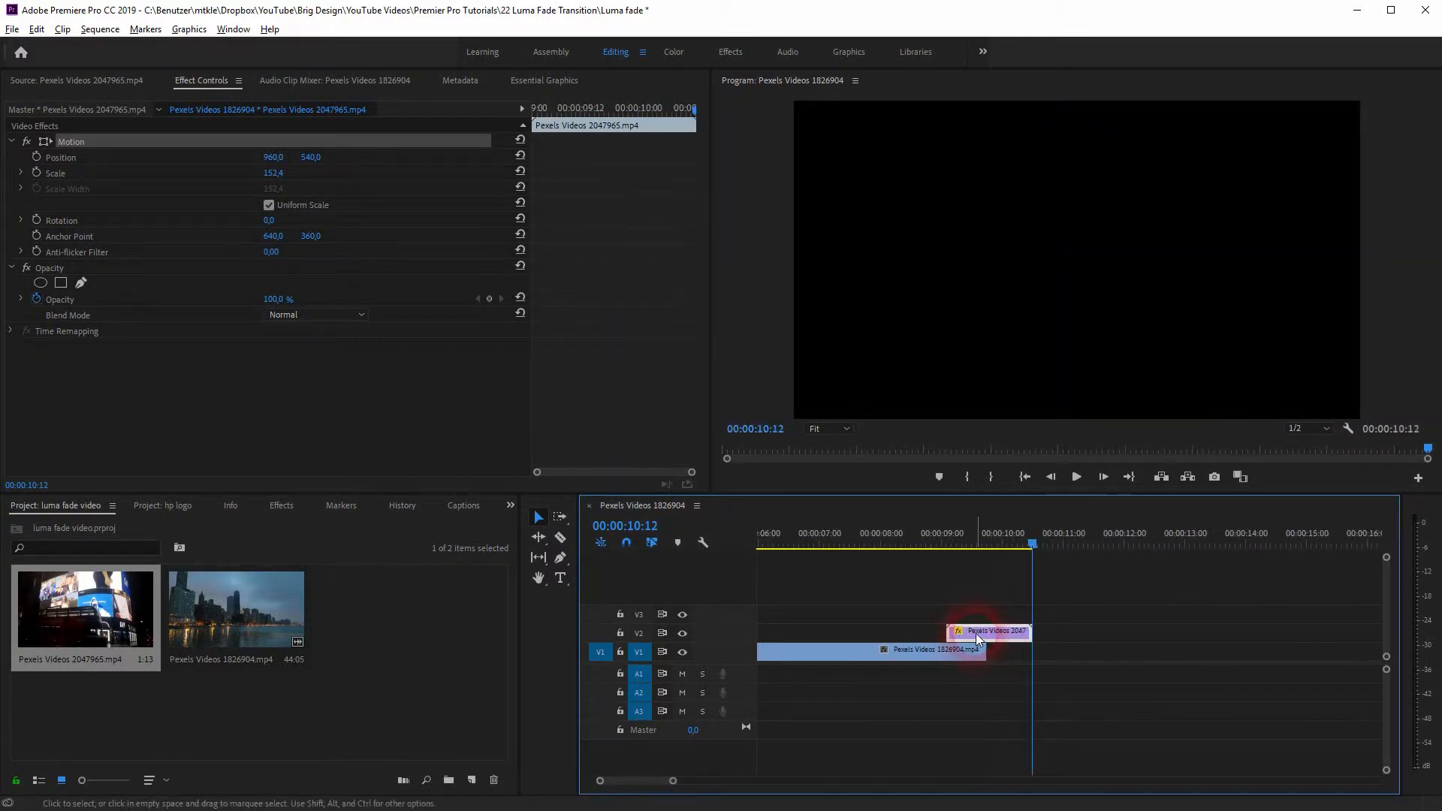
# Step: Play through the overlap of the two clips and park the playhead at the V2 clip's start, 00:00:09:02
pyautogui.moveTo(1013, 547); pyautogui.dragTo(982, 575)
pyautogui.moveTo(859, 600); pyautogui.dragTo(841, 600)
pyautogui.press('space')
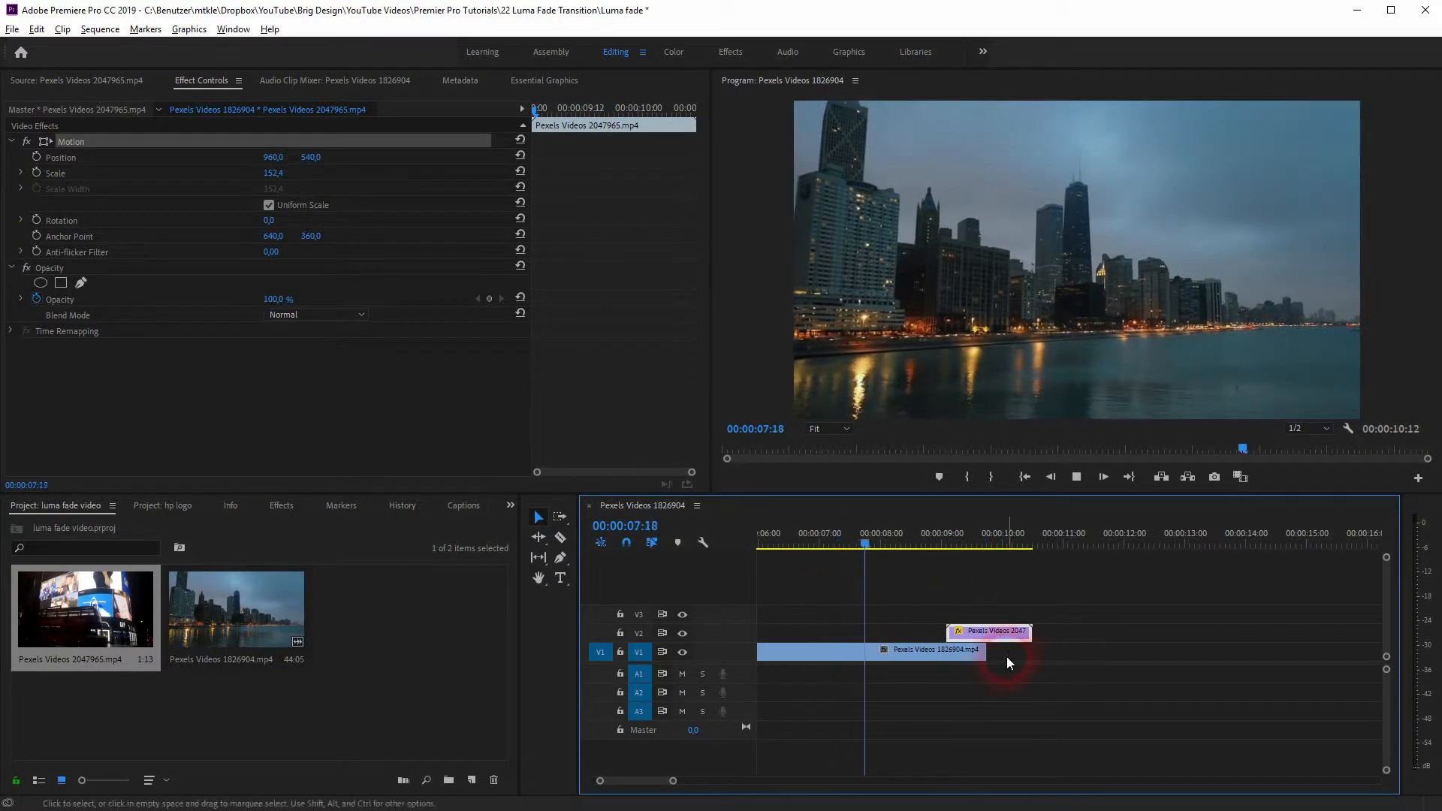
pyautogui.press('space')
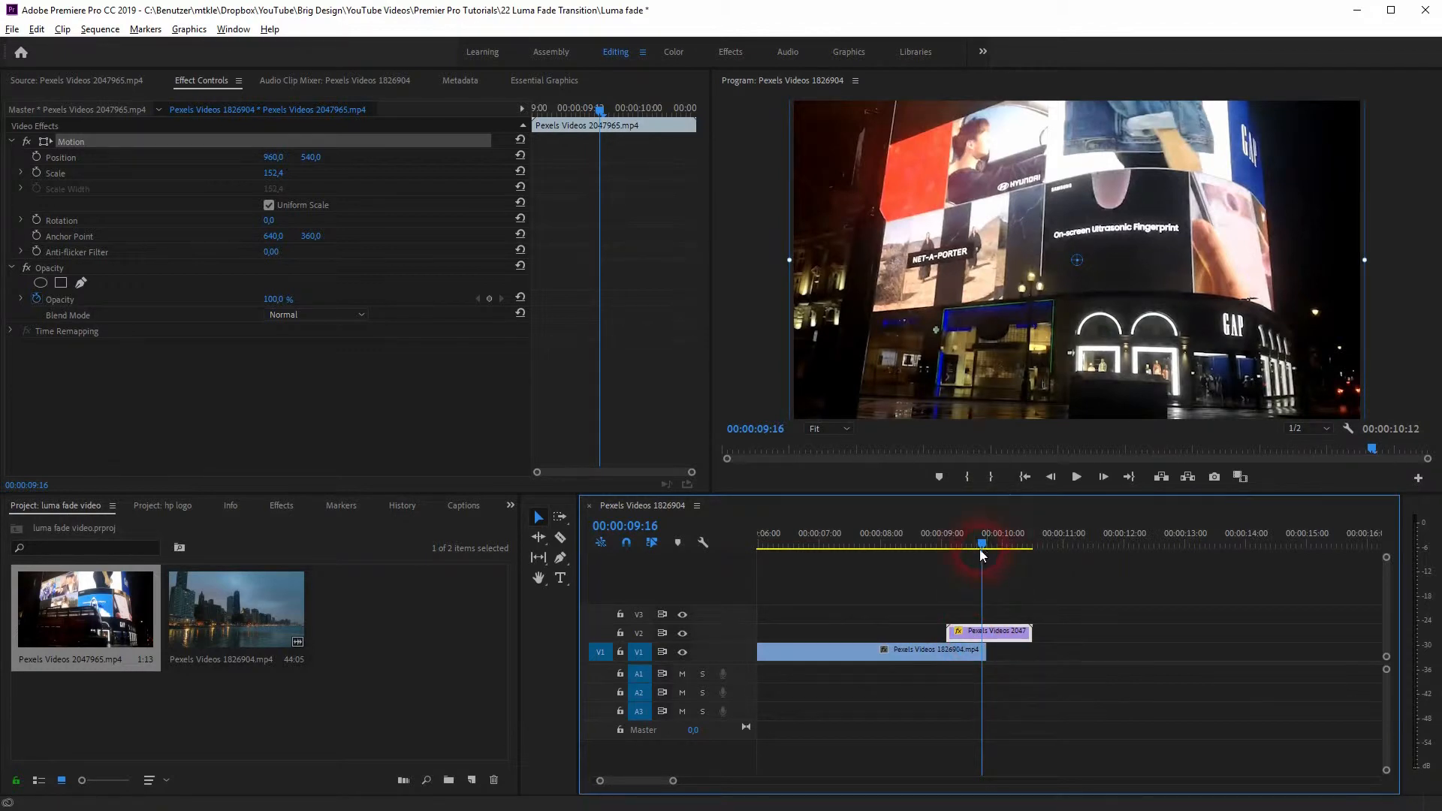
pyautogui.click(950, 548)
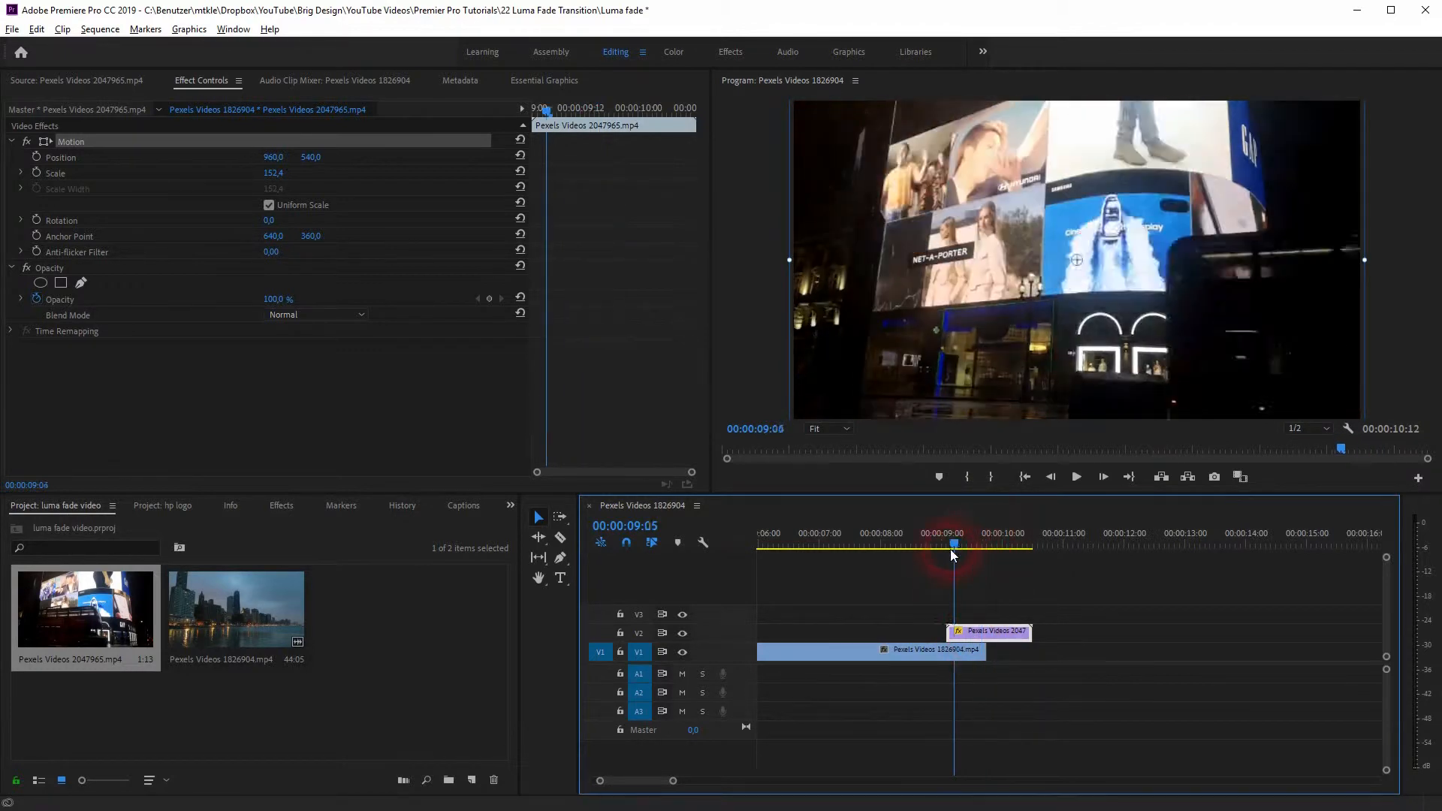
pyautogui.moveTo(944, 551); pyautogui.dragTo(943, 552)
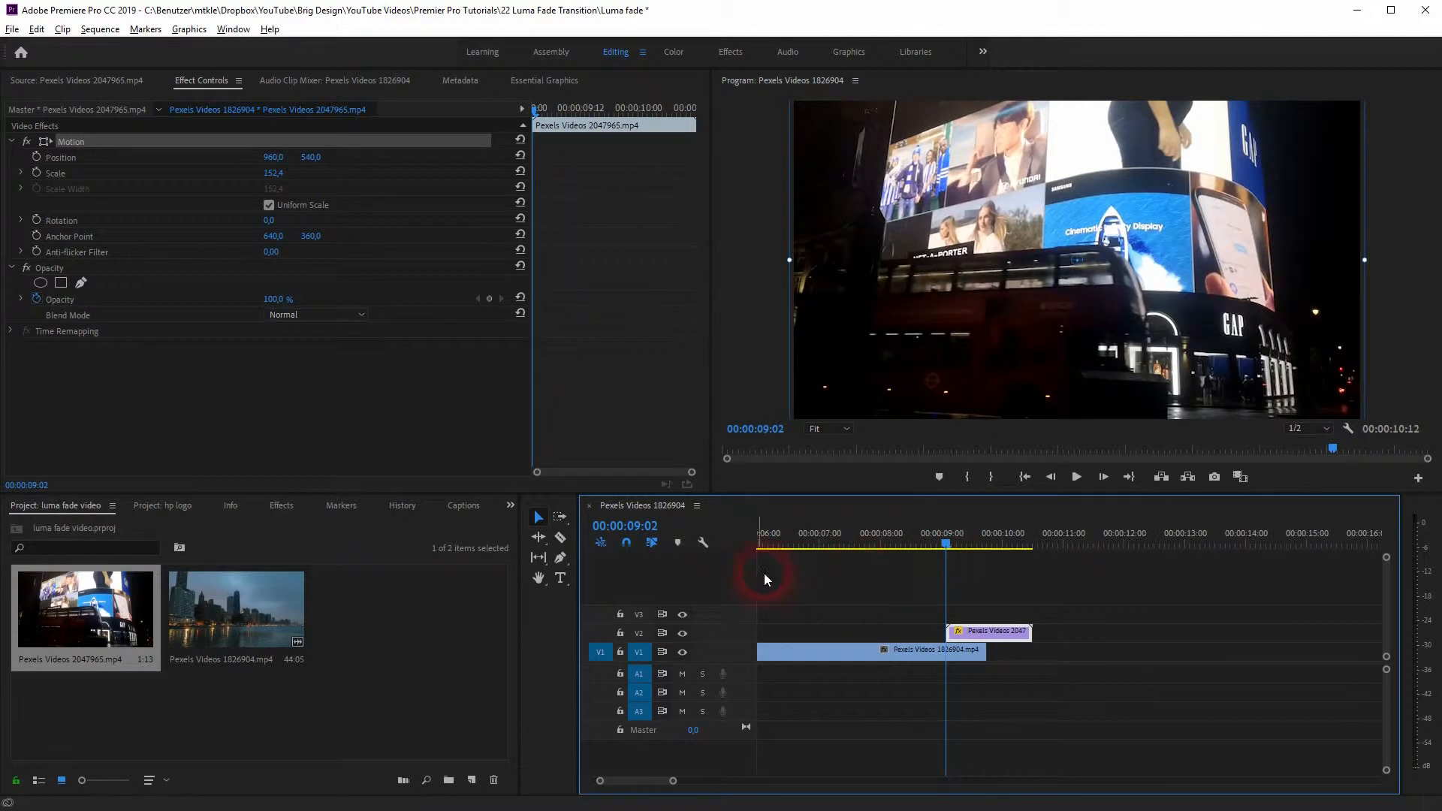
# Step: Apply the Gradient Wipe video effect from the Transition category to the clip on track V2
pyautogui.click(282, 506)
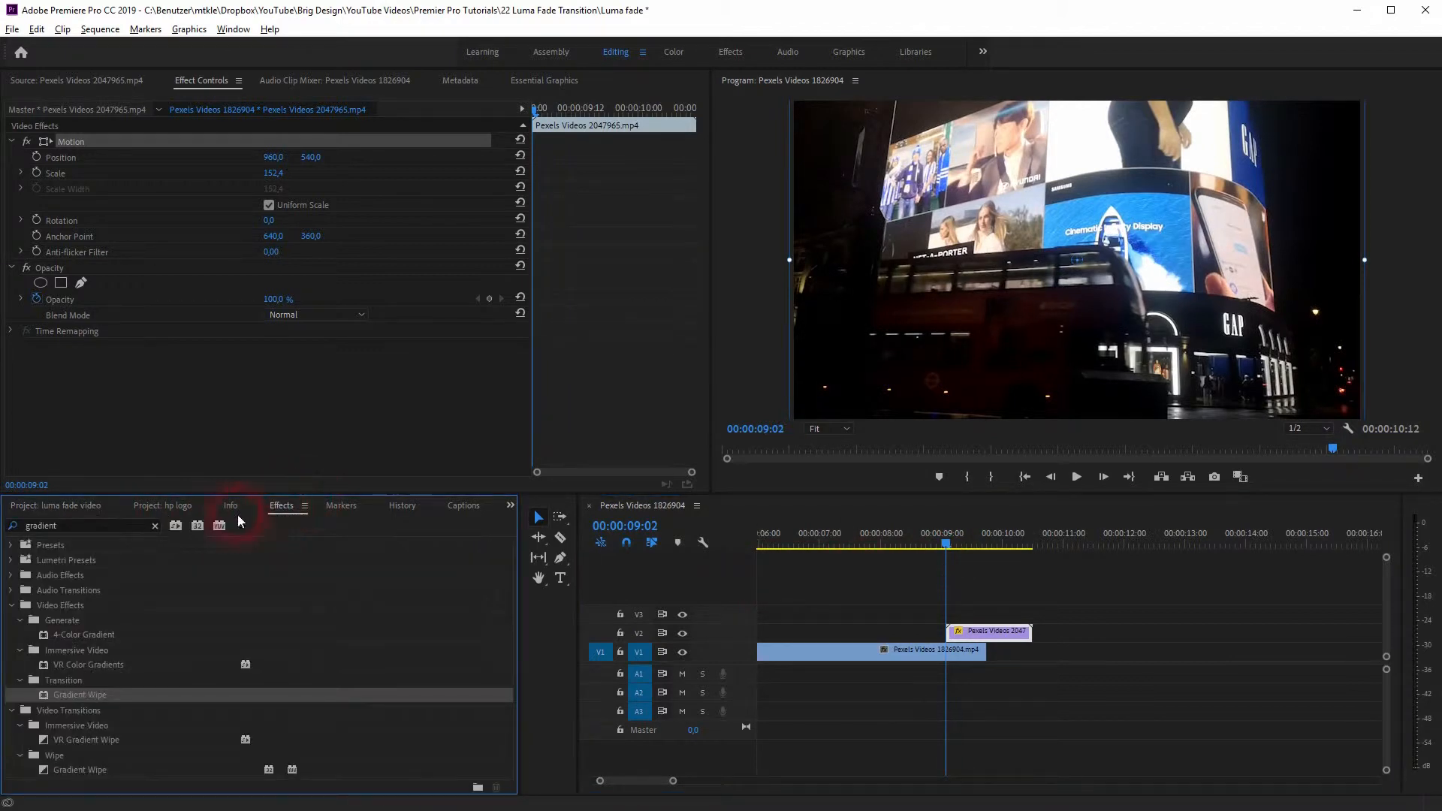
pyautogui.click(46, 530)
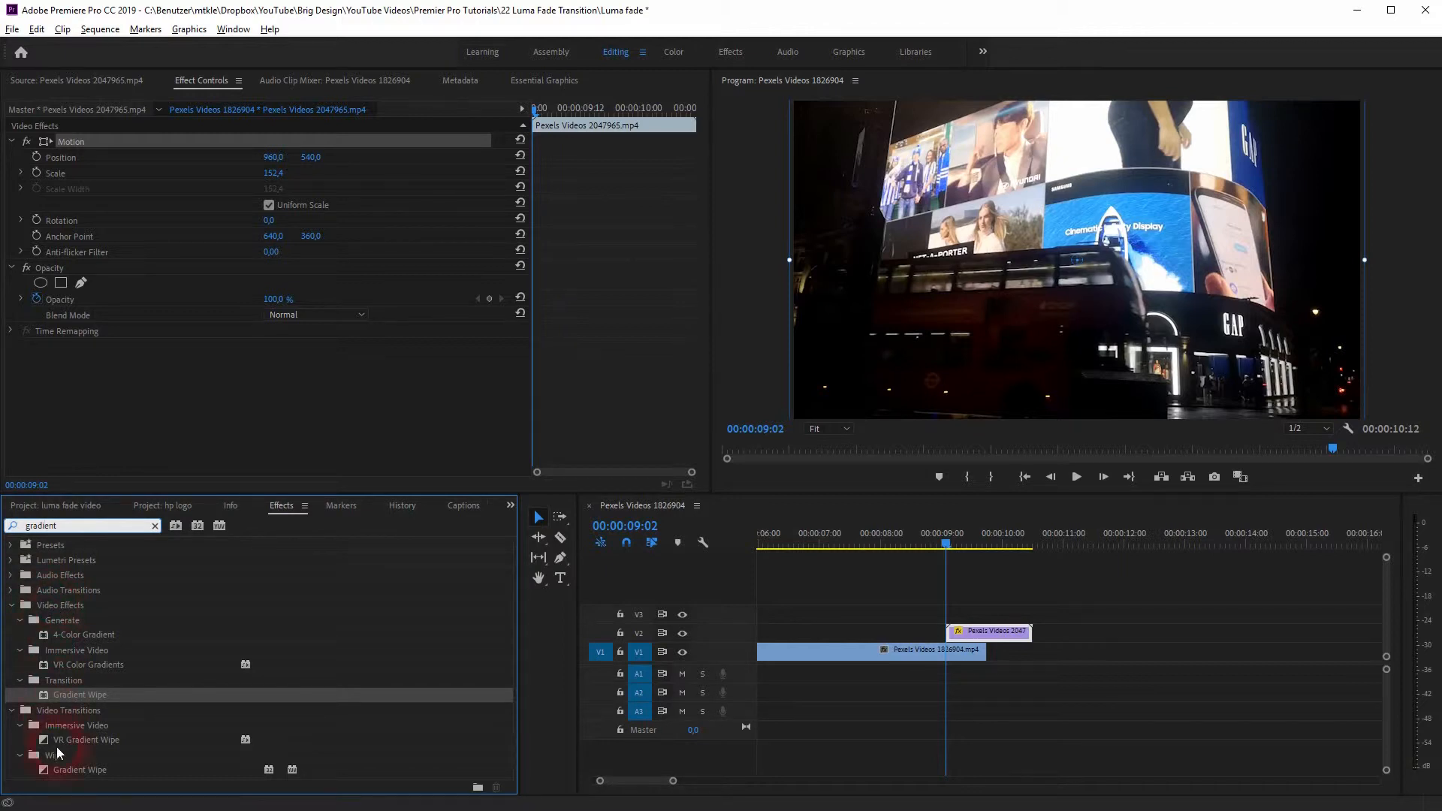
pyautogui.click(77, 770)
pyautogui.click(93, 728)
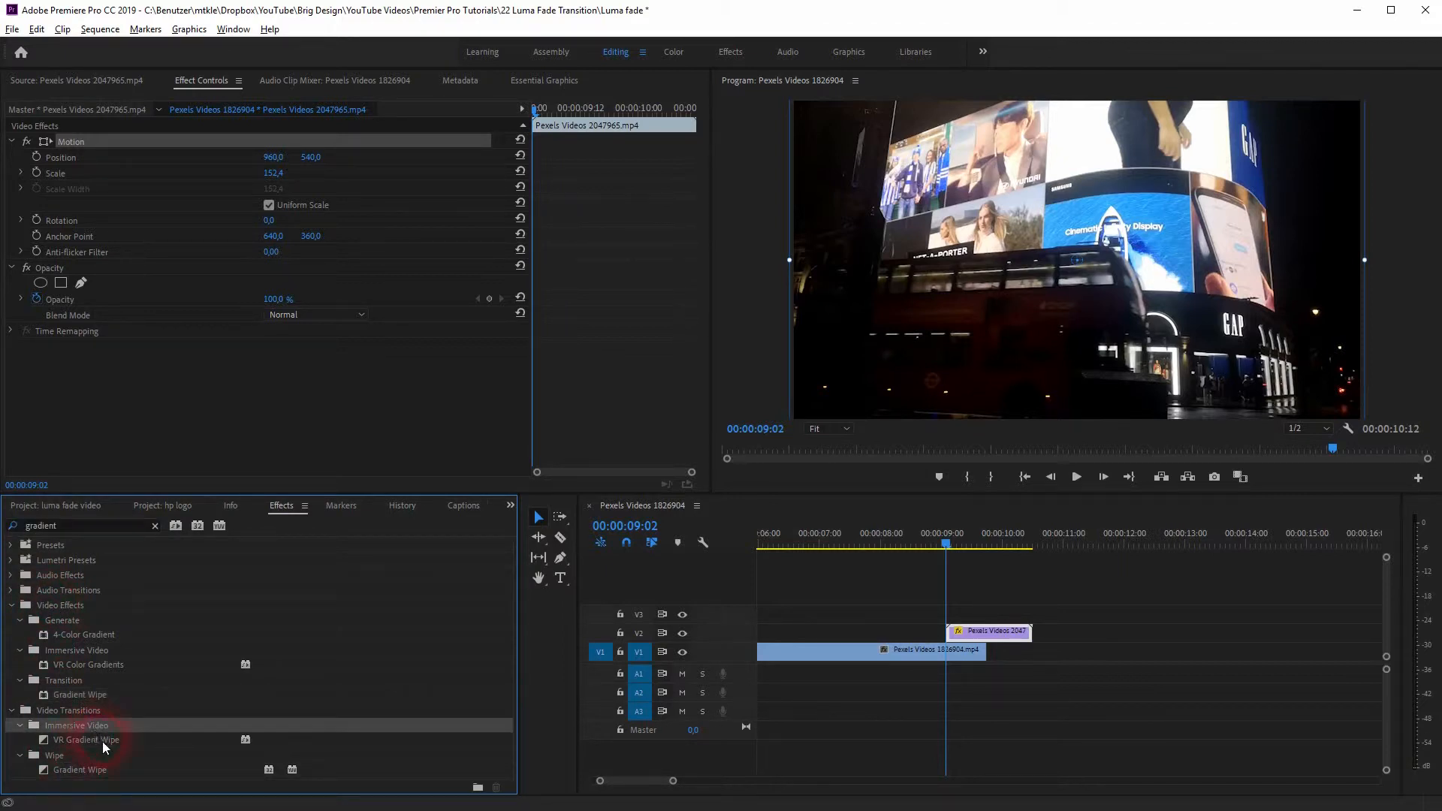
pyautogui.click(73, 694)
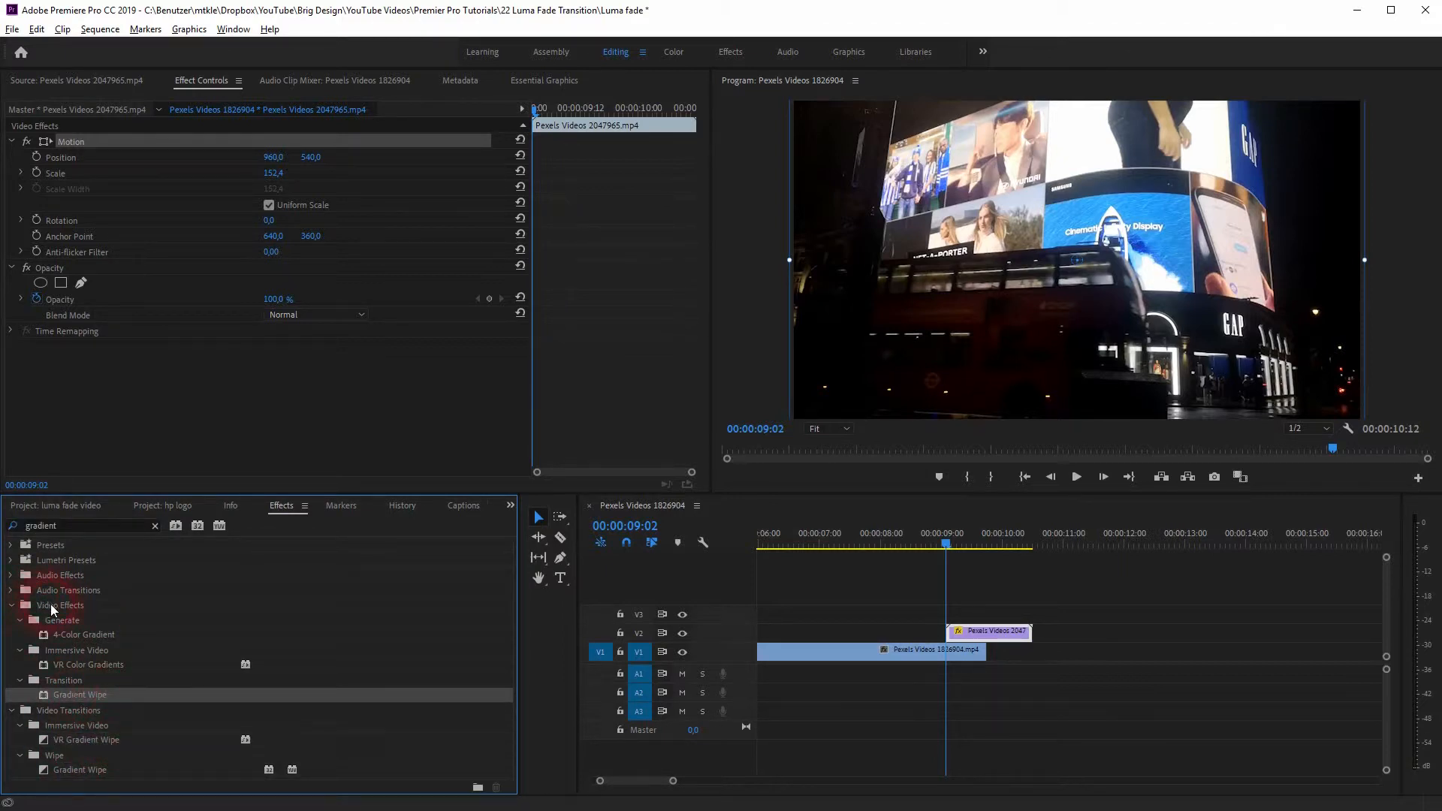
pyautogui.click(20, 610)
pyautogui.click(53, 682)
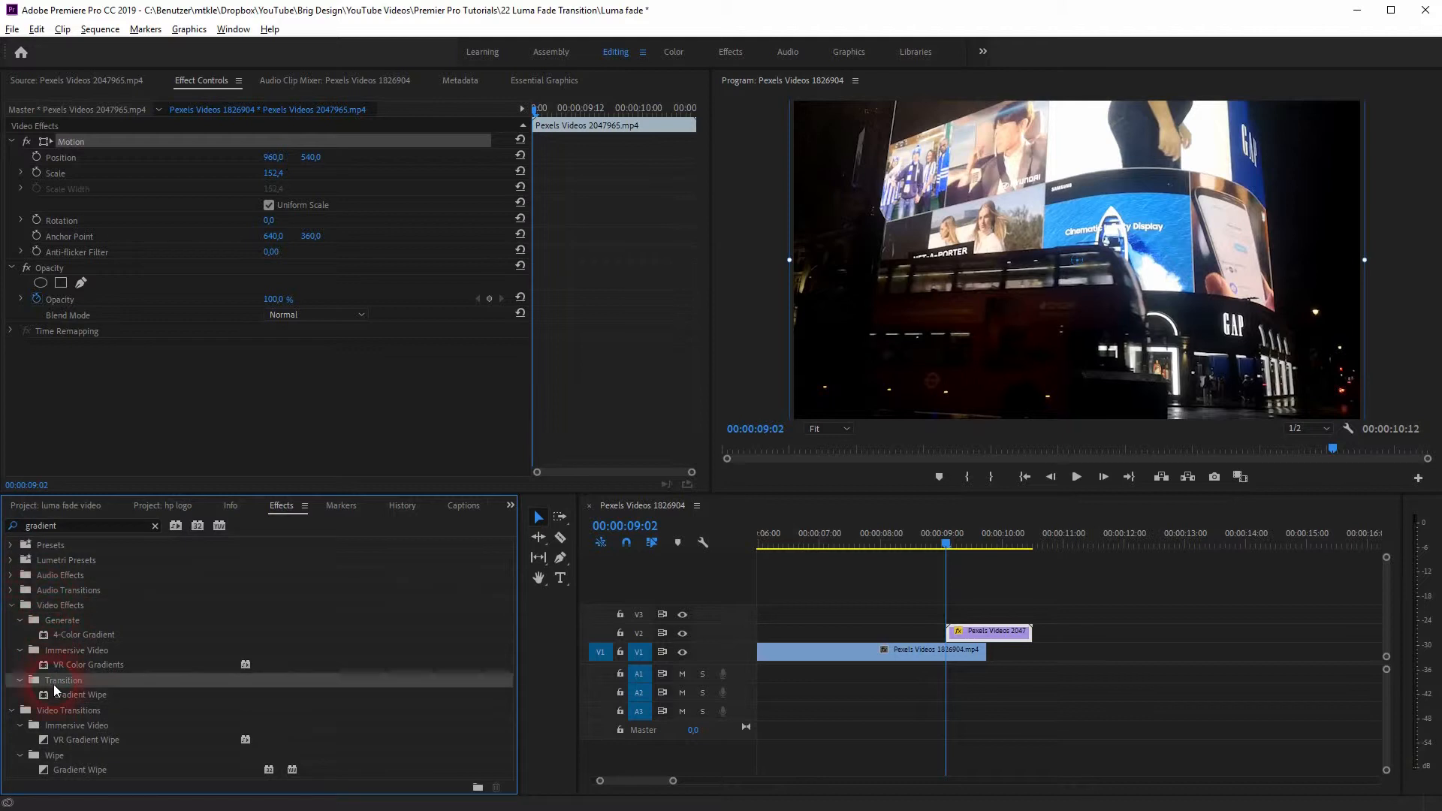
pyautogui.click(74, 694)
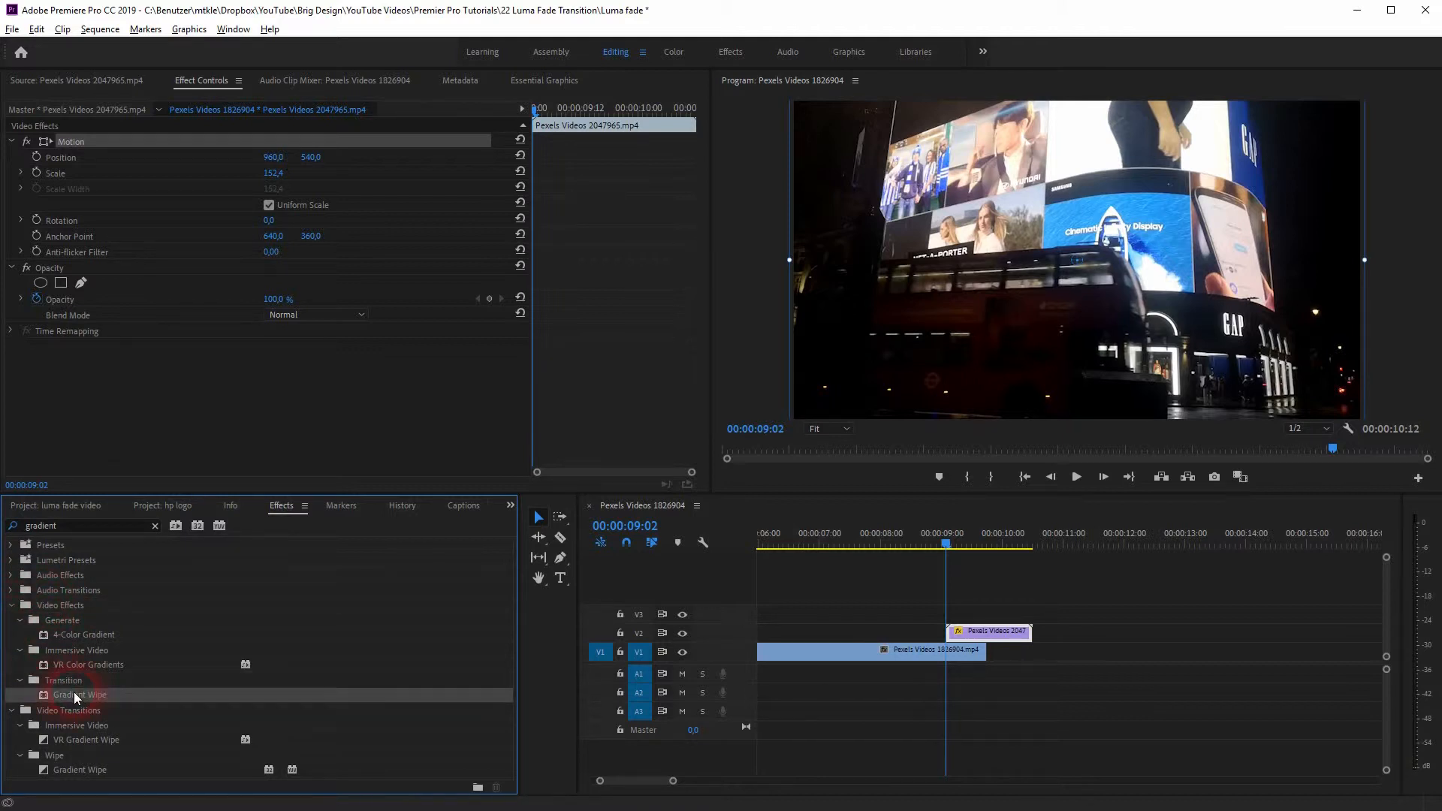
pyautogui.moveTo(75, 696); pyautogui.dragTo(982, 639)
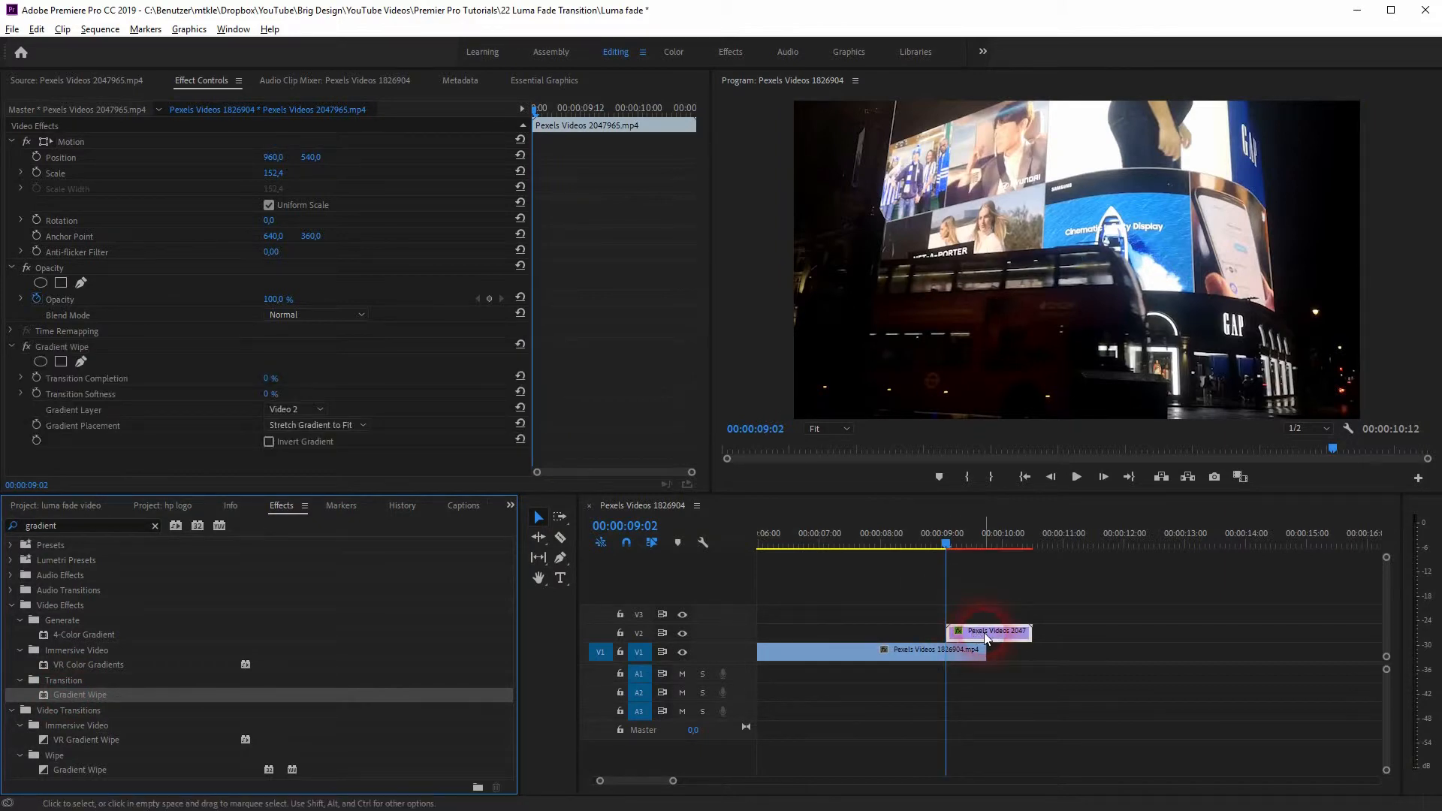
# Step: Enable keyframing for the Gradient Wipe's Transition Completion at the clip's start and set it to 100 %
pyautogui.click(194, 83)
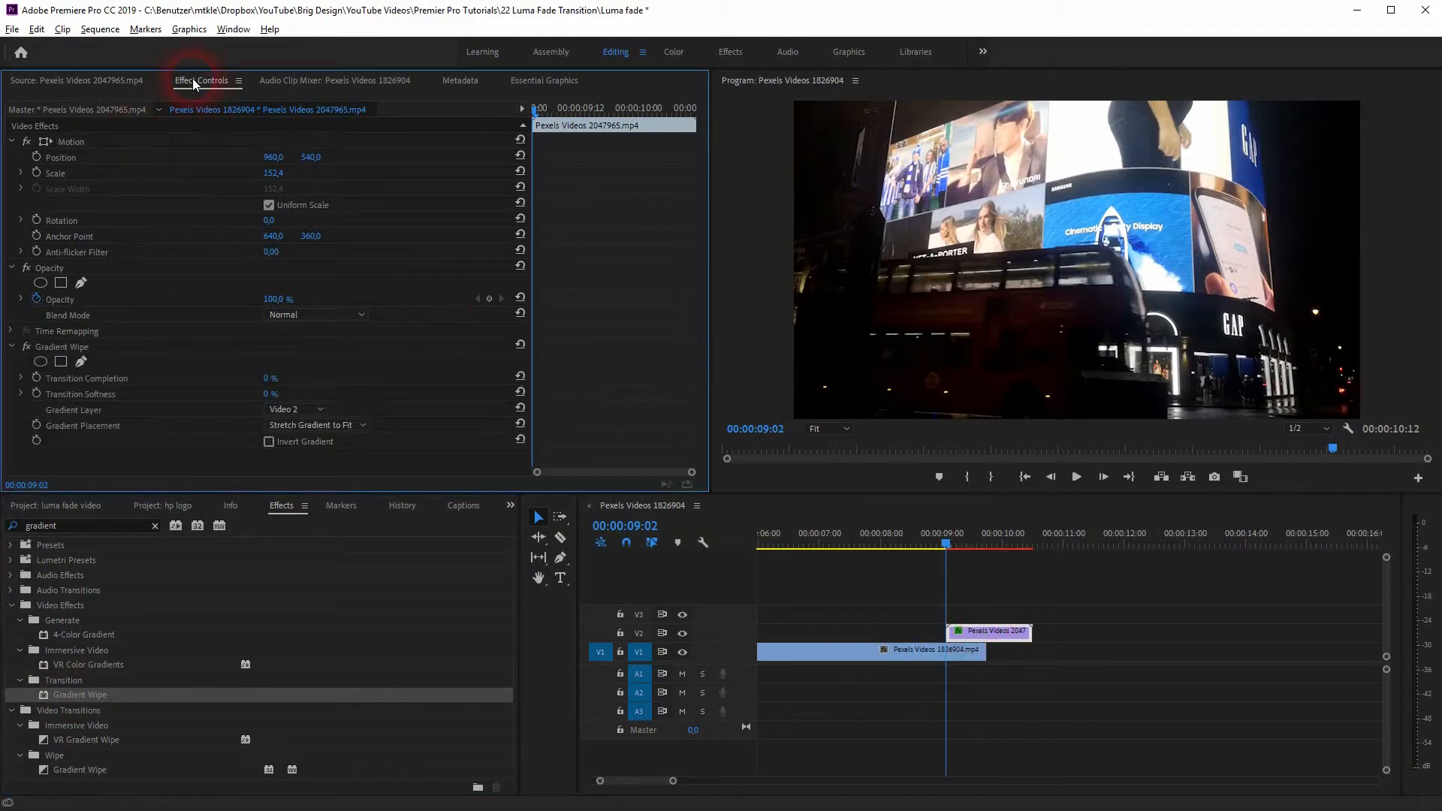
pyautogui.click(31, 343)
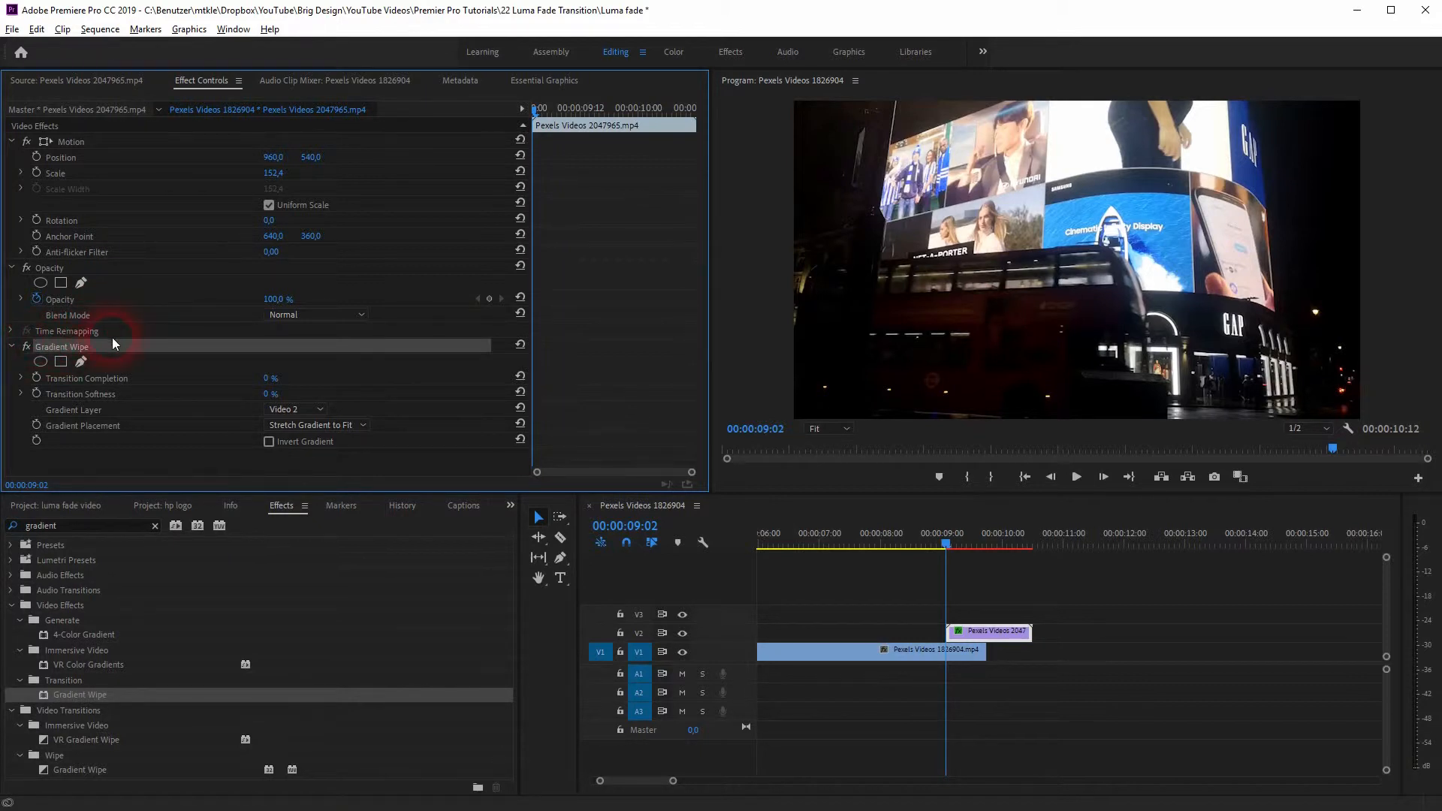
pyautogui.click(62, 381)
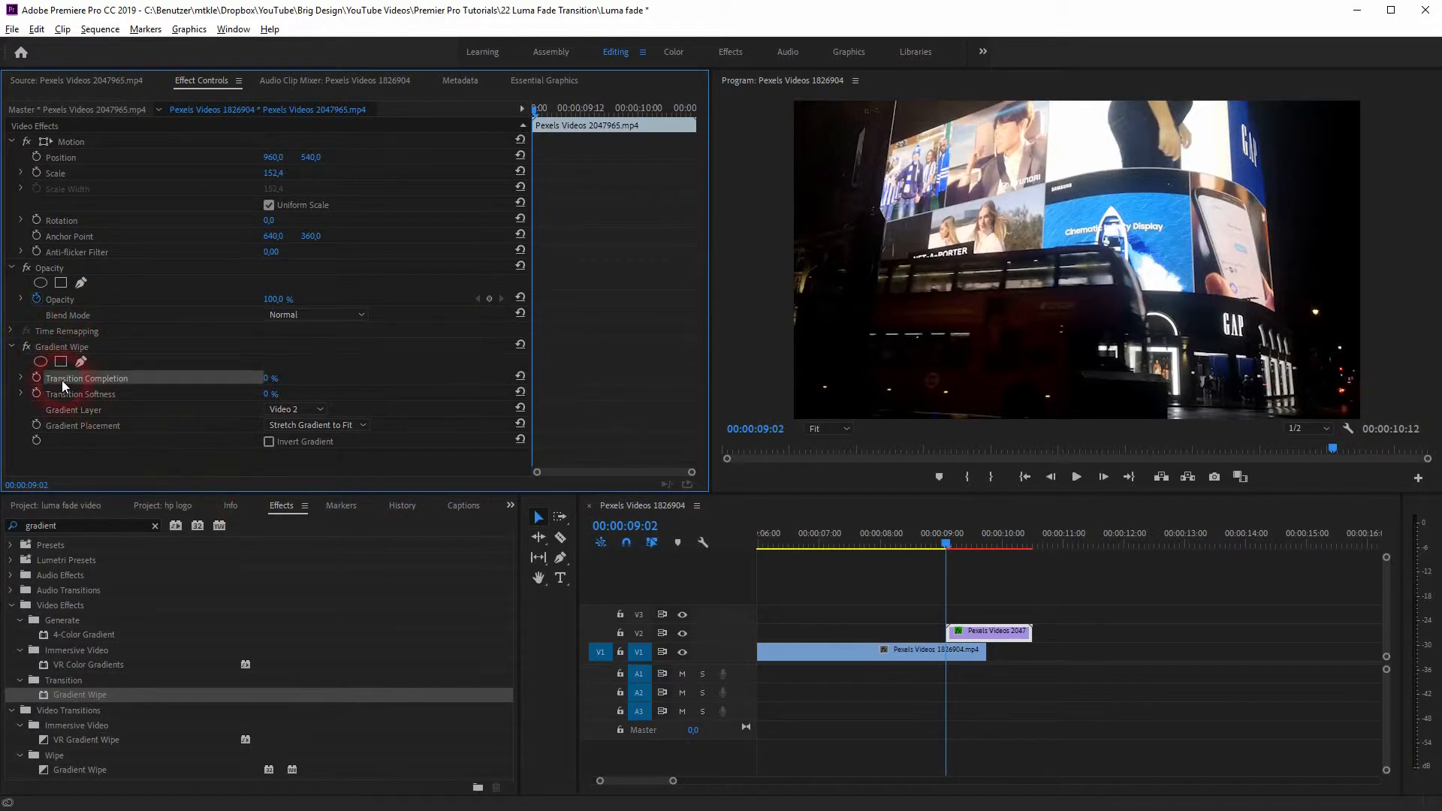
pyautogui.click(36, 377)
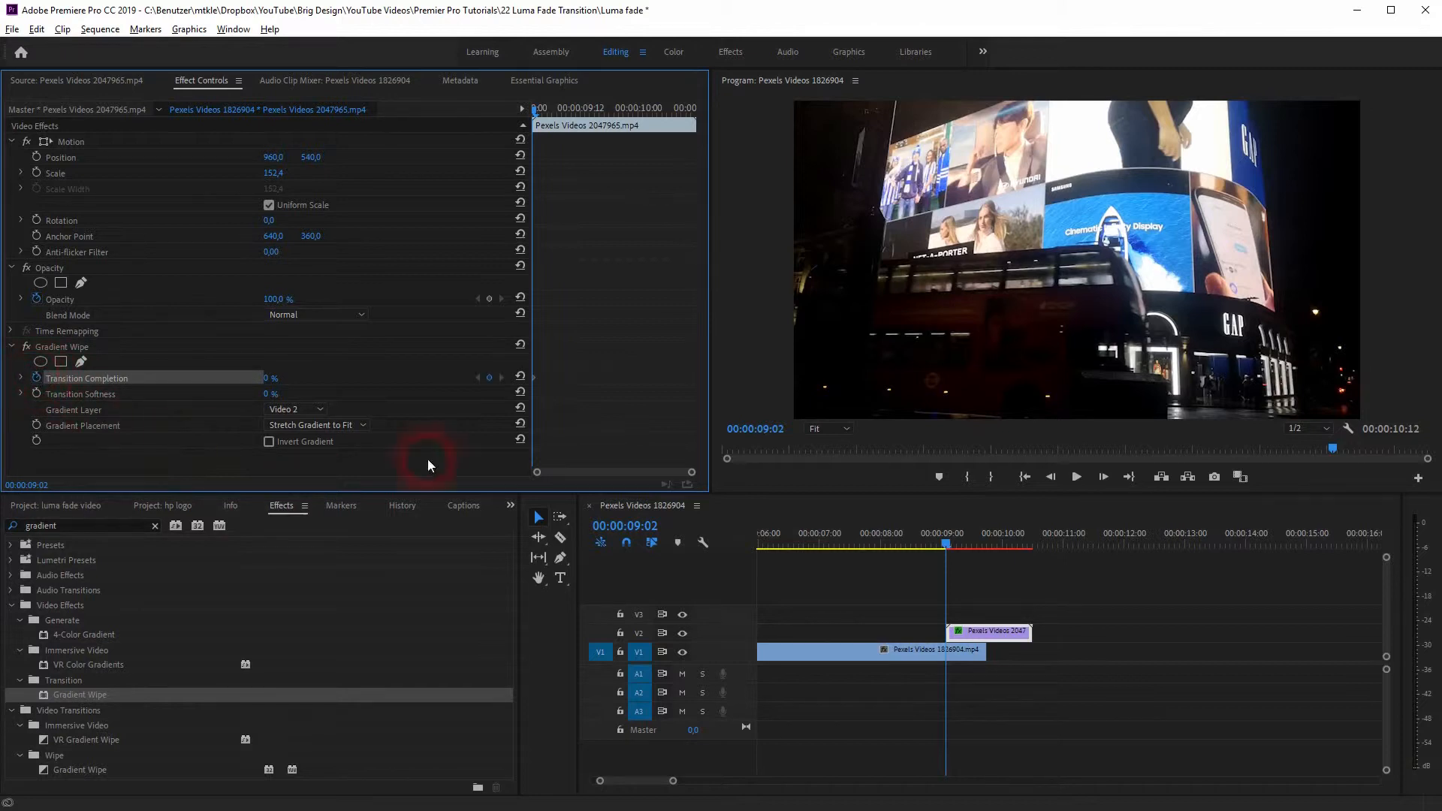
pyautogui.click(275, 378)
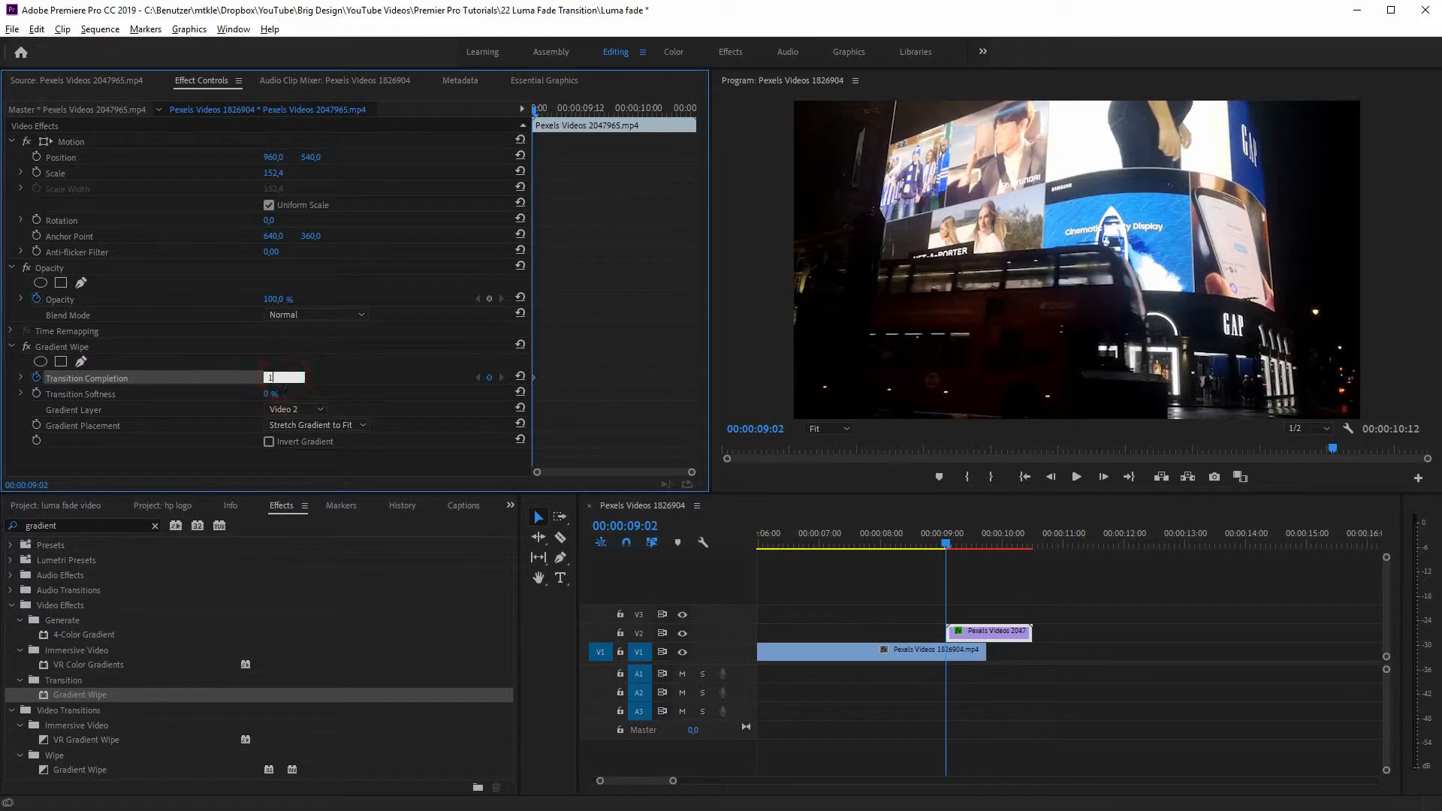
pyautogui.write('100')
pyautogui.press('Return')
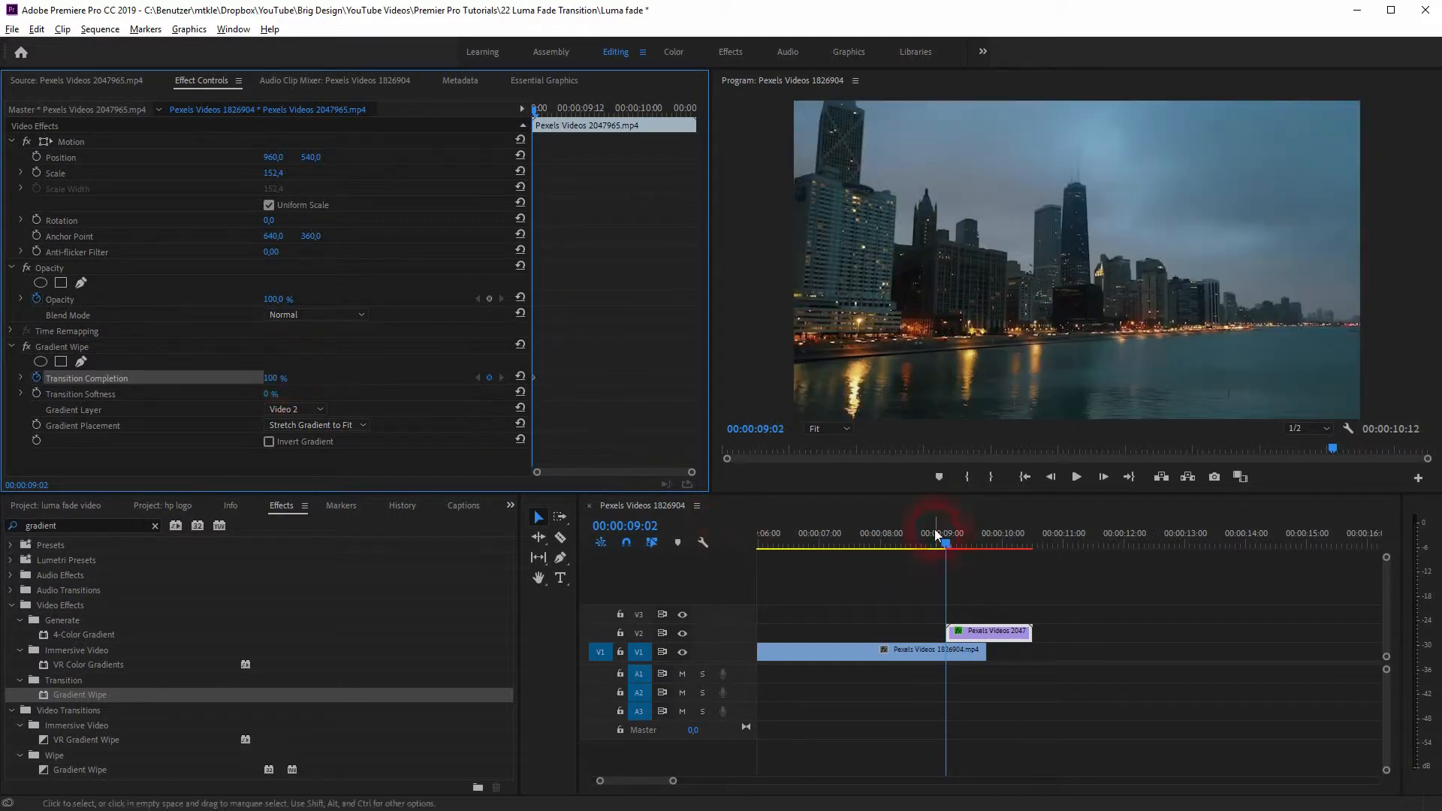
# Step: Add a Transition Completion keyframe of 0 % at 00:00:09:18, where the skyline clip ends
pyautogui.click(959, 546)
pyautogui.moveTo(961, 548); pyautogui.dragTo(990, 559)
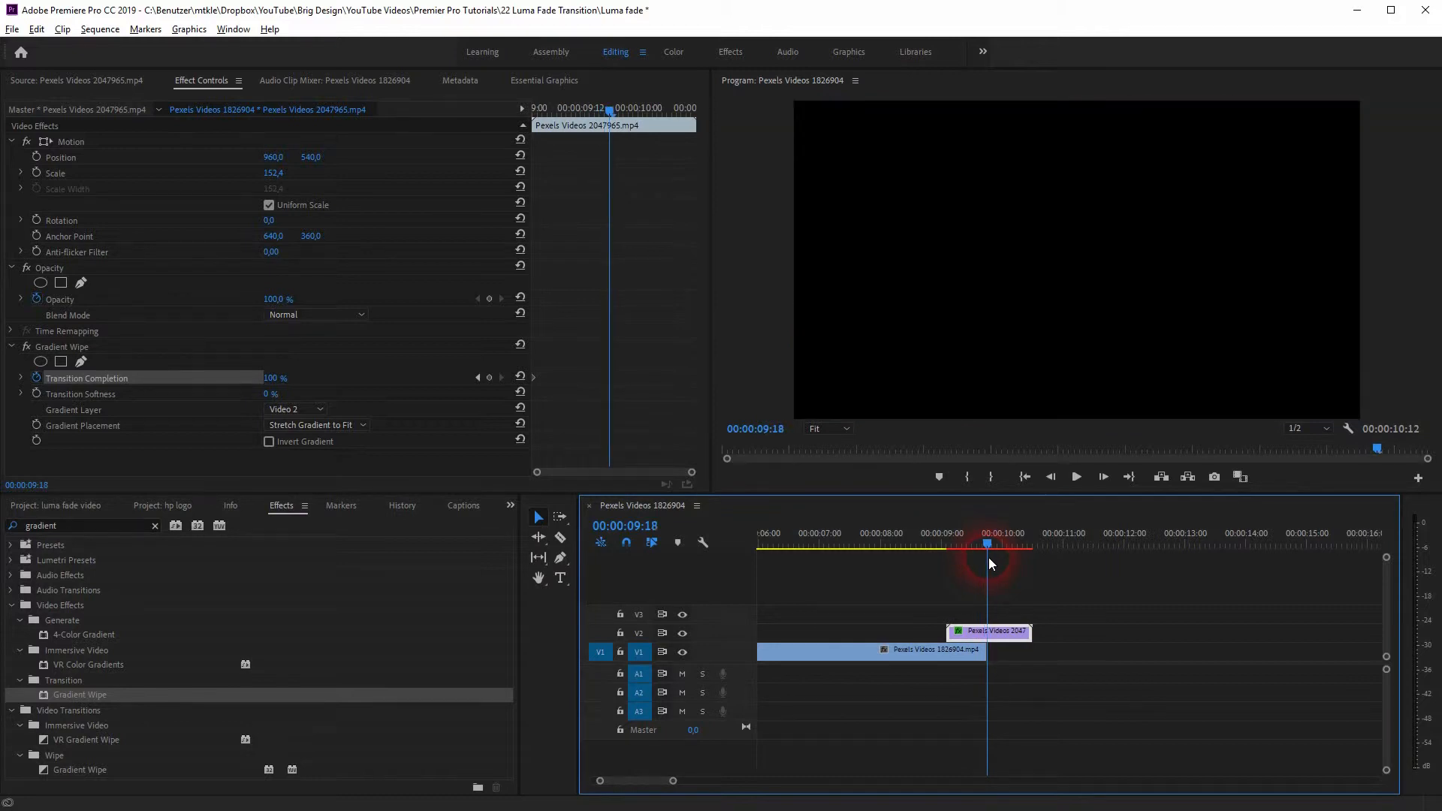
pyautogui.click(488, 378)
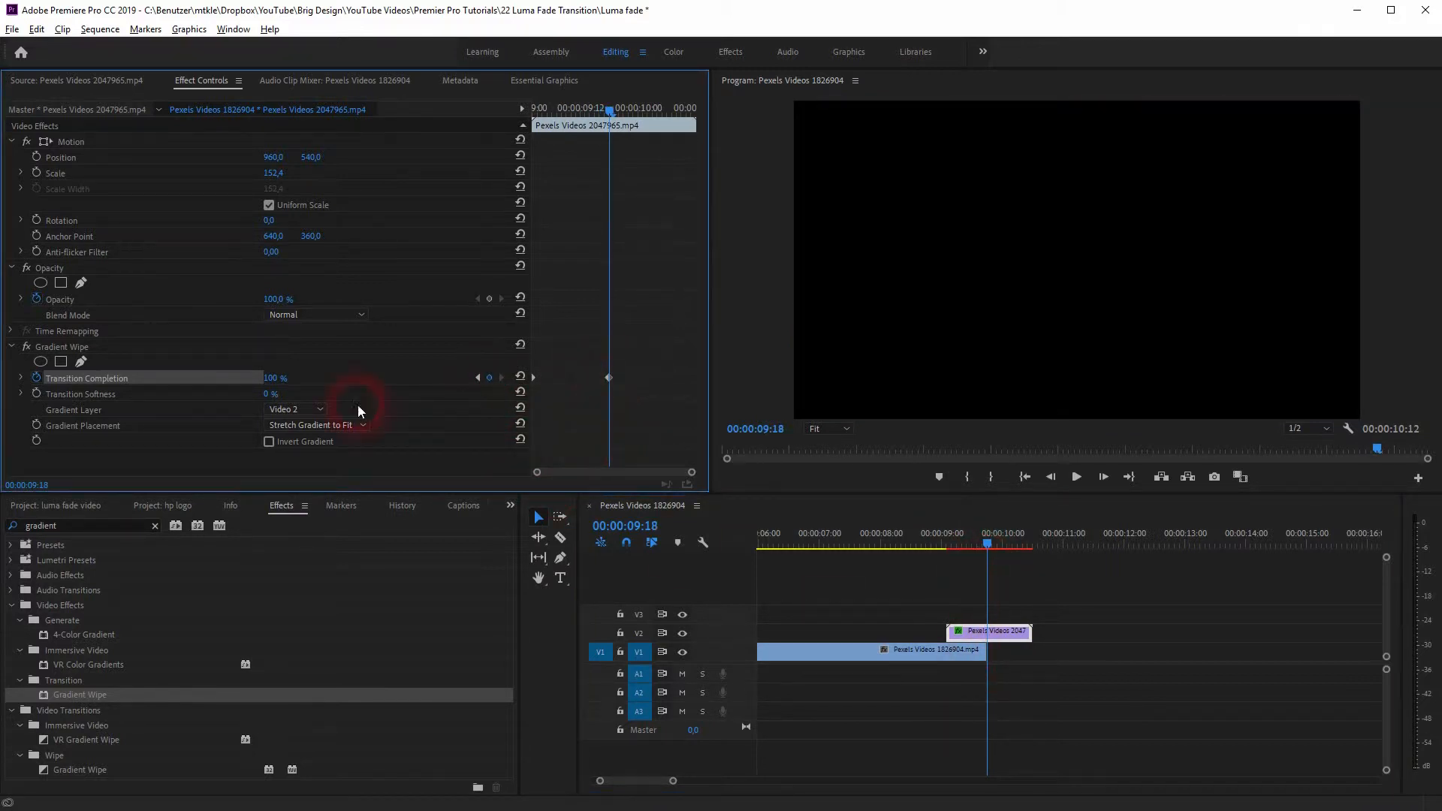
pyautogui.click(274, 377)
pyautogui.write('0')
pyautogui.press('Return')
# Step: Play back the sequence from before the overlap to review the gradient wipe transition
pyautogui.moveTo(988, 544); pyautogui.dragTo(866, 568)
pyautogui.press('space')
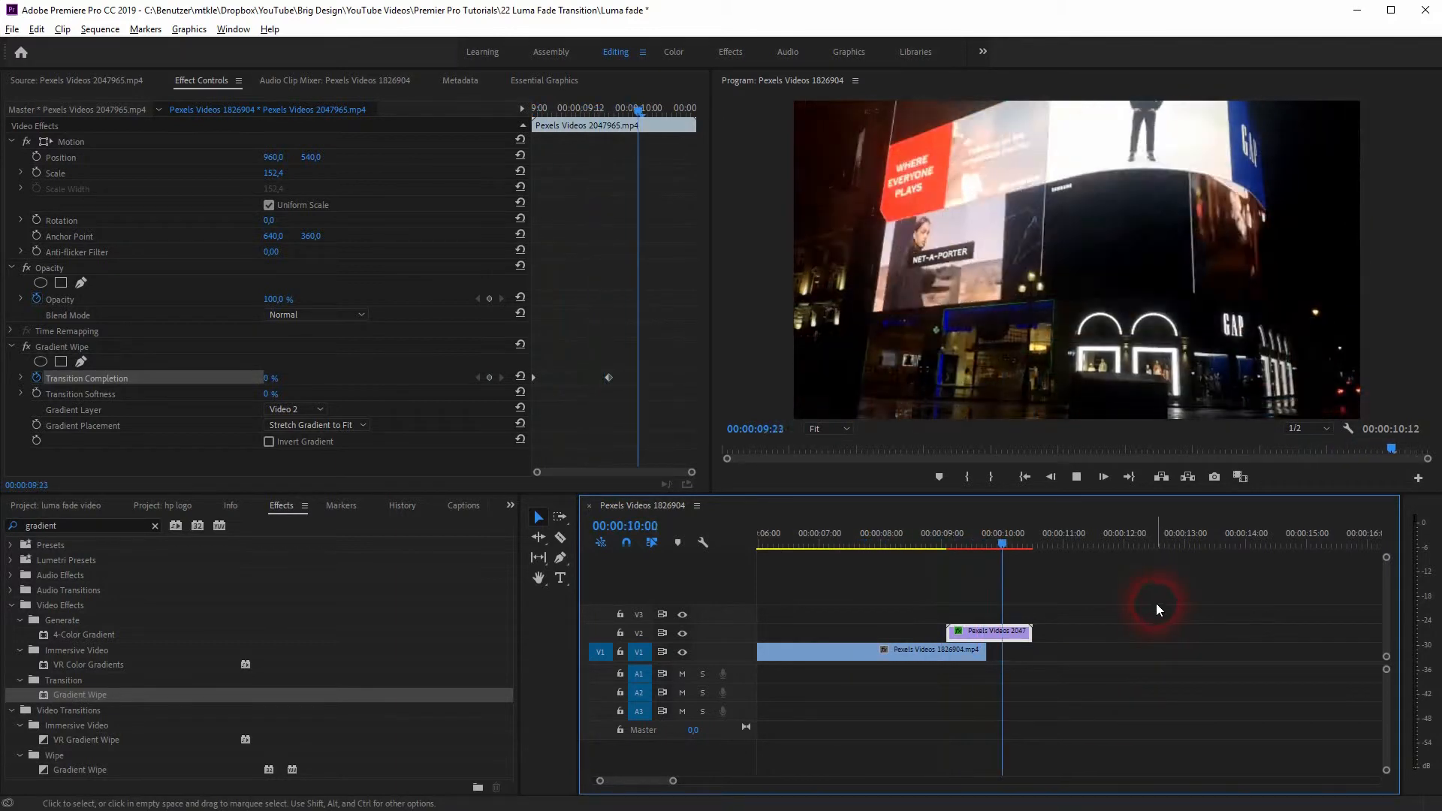
pyautogui.press('space')
# Step: Try a Transition Softness of 10 % on the Gradient Wipe with the playhead at 00:00:09:09
pyautogui.moveTo(1006, 544); pyautogui.dragTo(964, 565)
pyautogui.click(272, 393)
pyautogui.write('10')
pyautogui.press('Return')
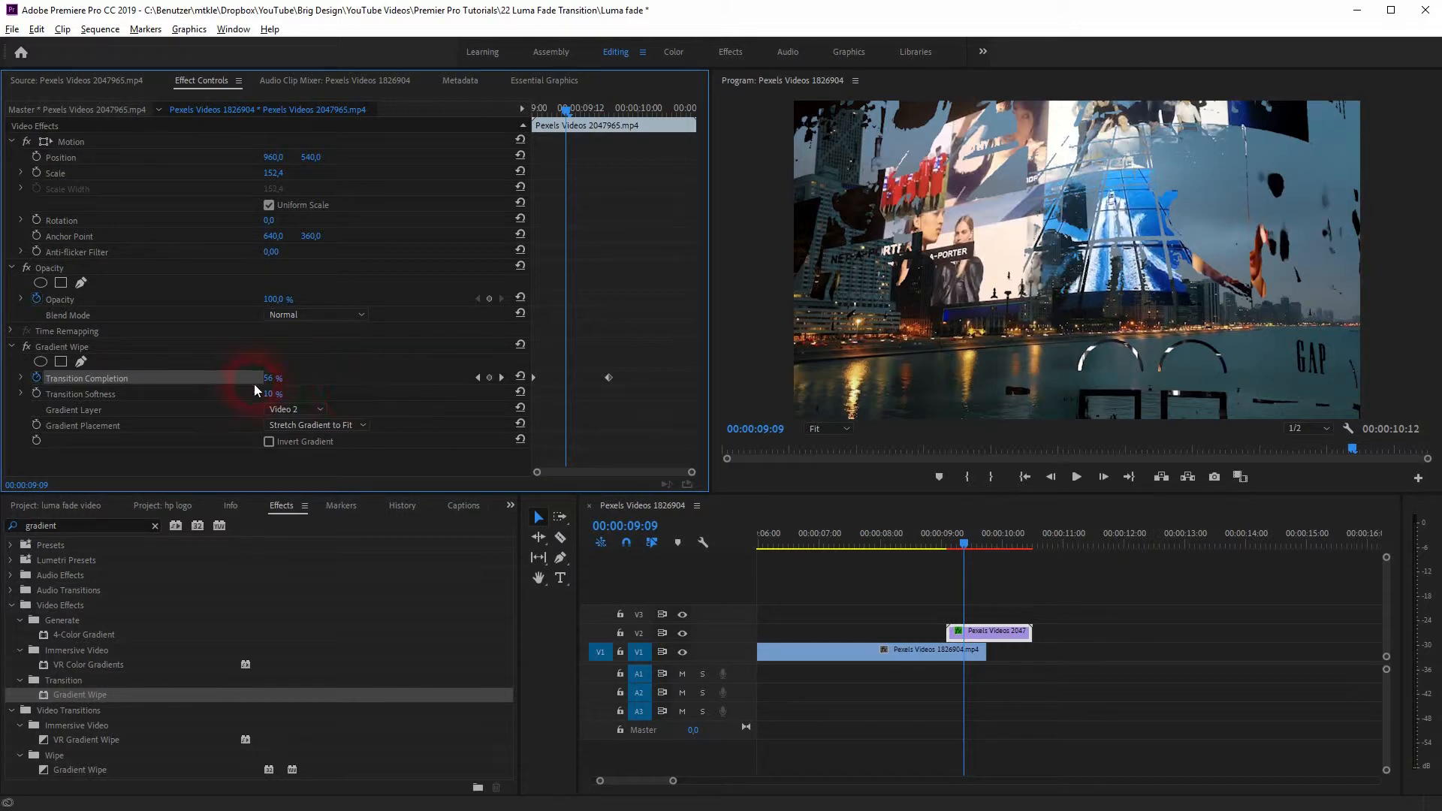
# Step: Set the Gradient Wipe's Transition Softness to 50 %
pyautogui.click(272, 394)
pyautogui.write('50')
pyautogui.click(448, 432)
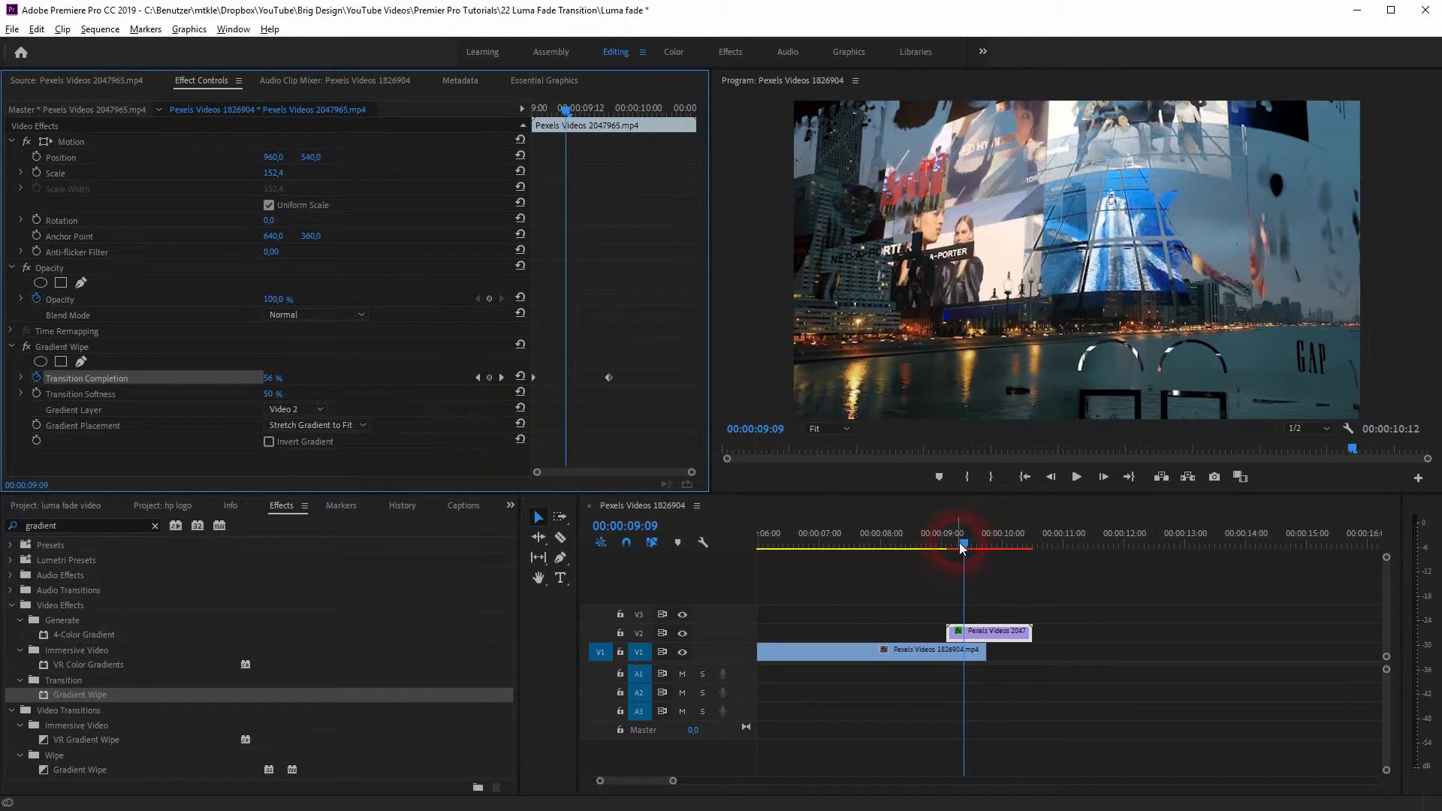
# Step: Play the sequence from before the overlap to review the wipe at 50 % softness, and scrub back to 00:00:09:10
pyautogui.moveTo(962, 542); pyautogui.dragTo(913, 552)
pyautogui.press('space')
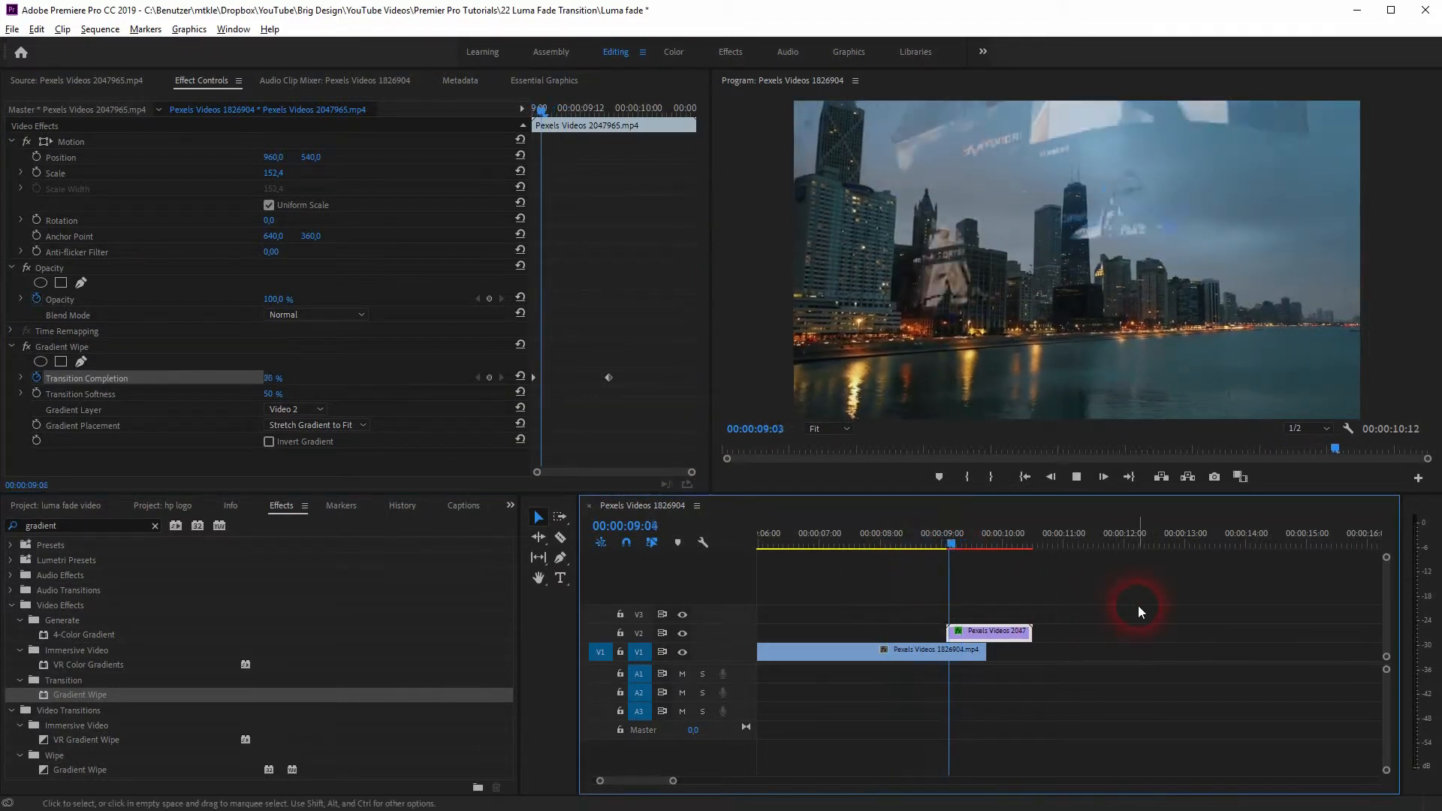
pyautogui.press('space')
pyautogui.moveTo(992, 538); pyautogui.dragTo(969, 547)
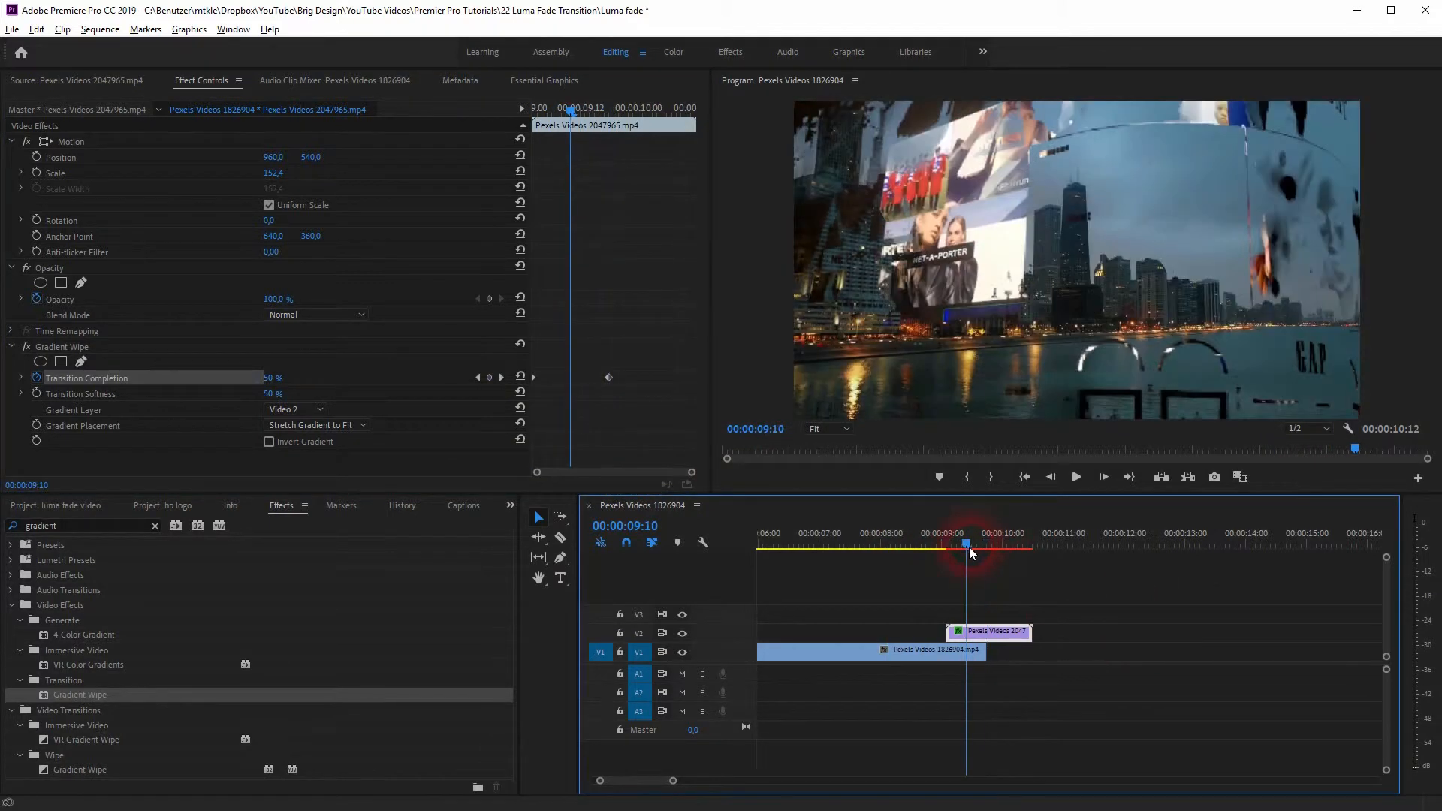
# Step: Set the Gradient Wipe's Transition Softness to 100 % and play back the transition from before the overlap
pyautogui.click(272, 394)
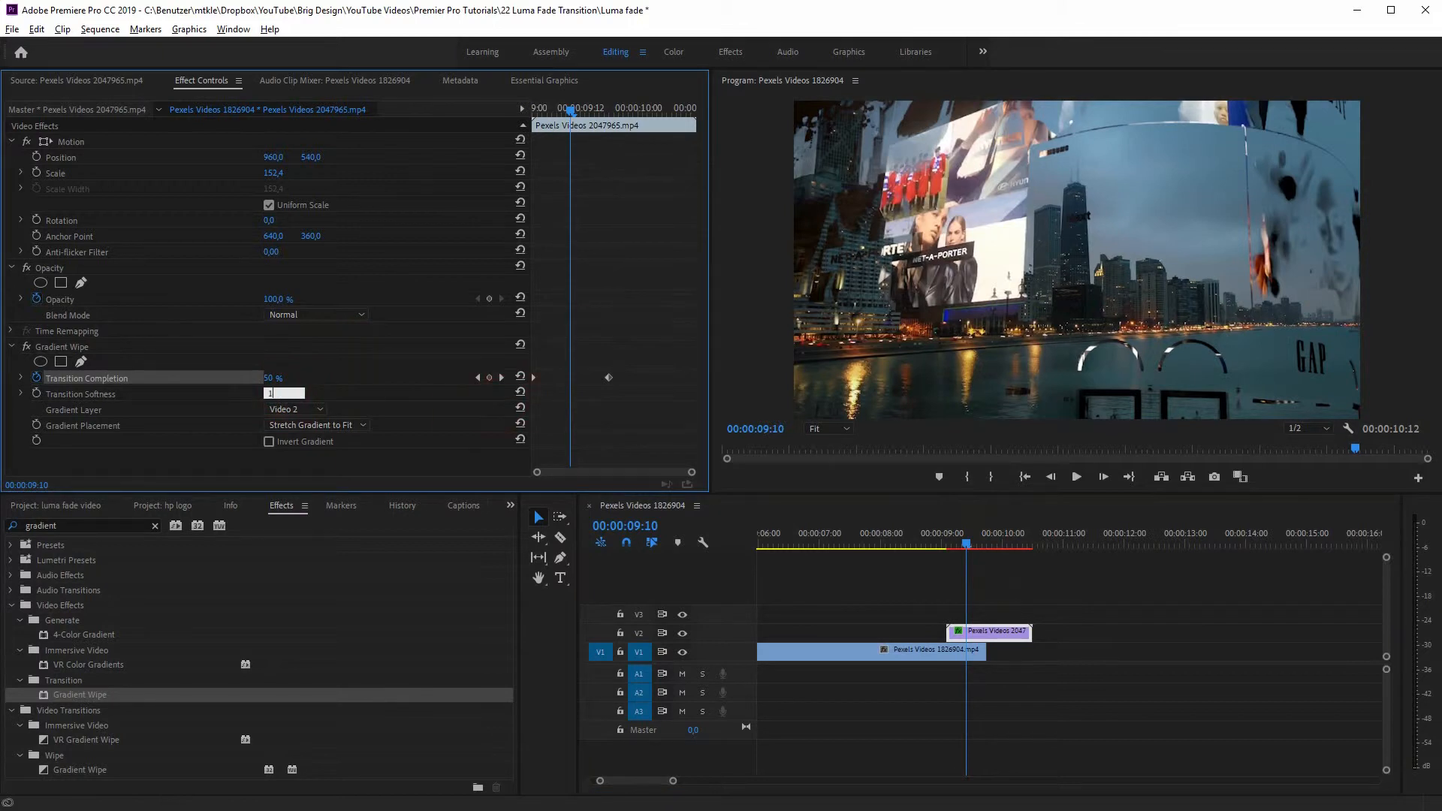
pyautogui.click(506, 399)
pyautogui.click(471, 329)
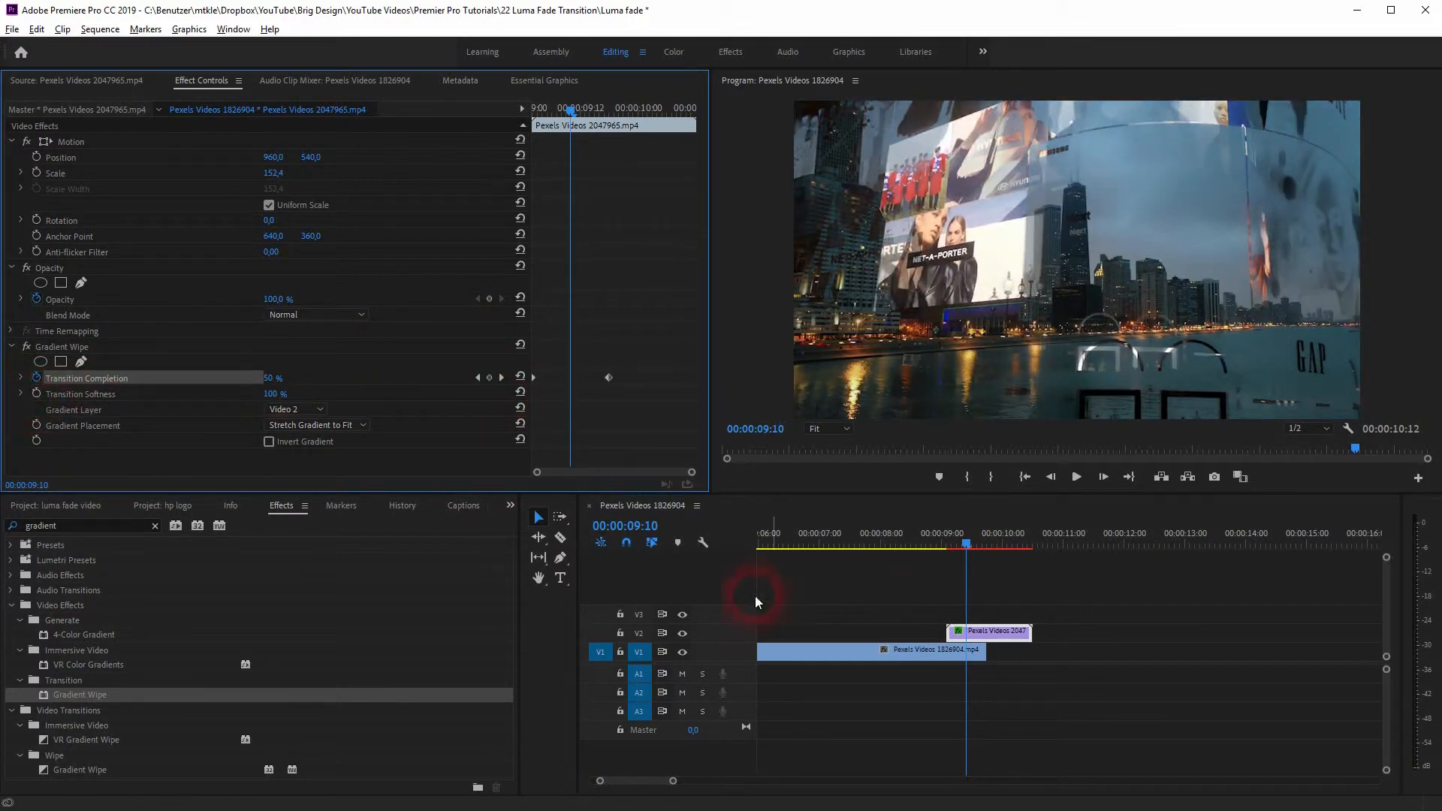
pyautogui.moveTo(965, 543); pyautogui.dragTo(920, 556)
pyautogui.press('space')
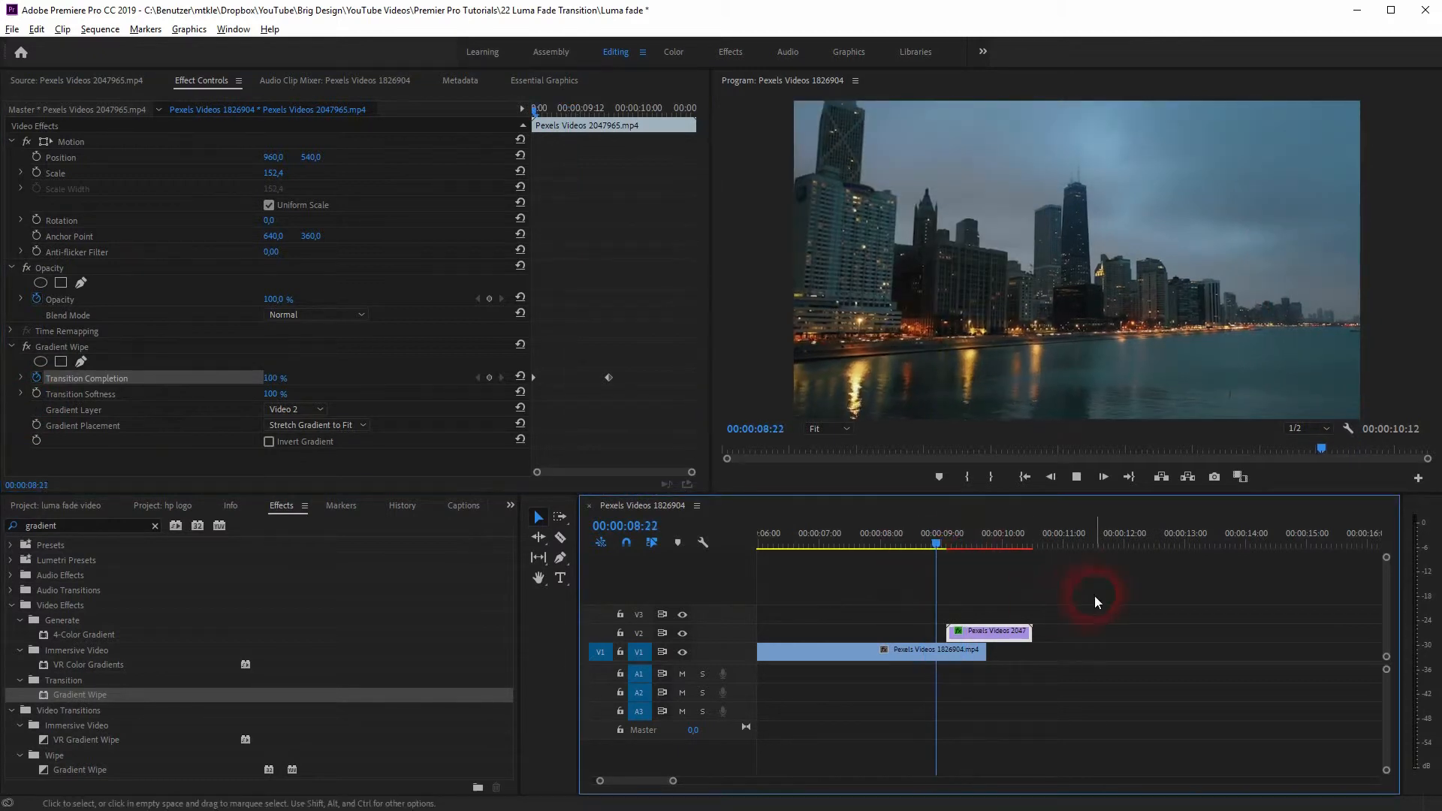
pyautogui.moveTo(1006, 544); pyautogui.dragTo(960, 554)
pyautogui.click(523, 521)
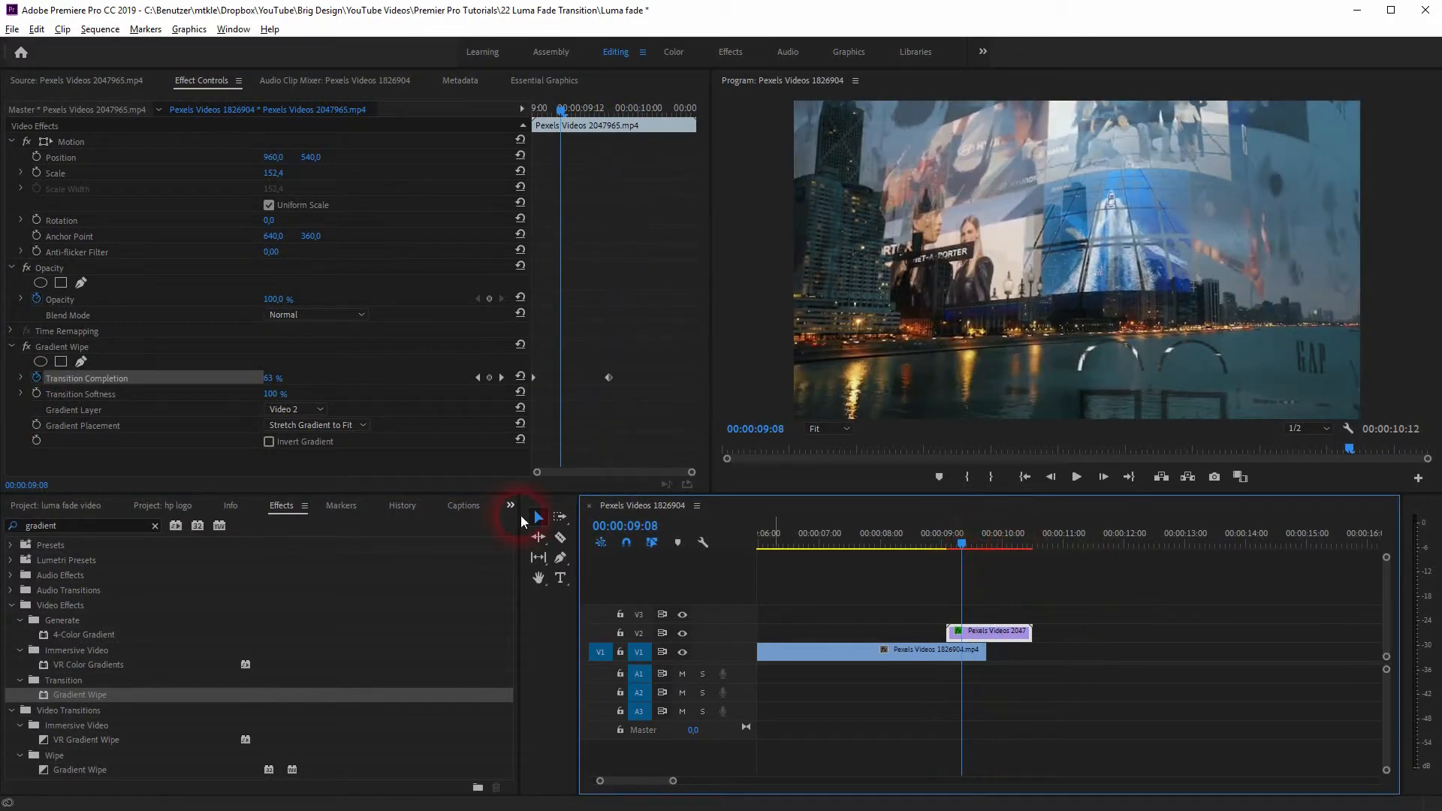
# Step: Turn on Invert Gradient for the Gradient Wipe and review the transition by playing and scrubbing through the overlap
pyautogui.click(270, 443)
pyautogui.moveTo(961, 545); pyautogui.dragTo(902, 560)
pyautogui.press('space')
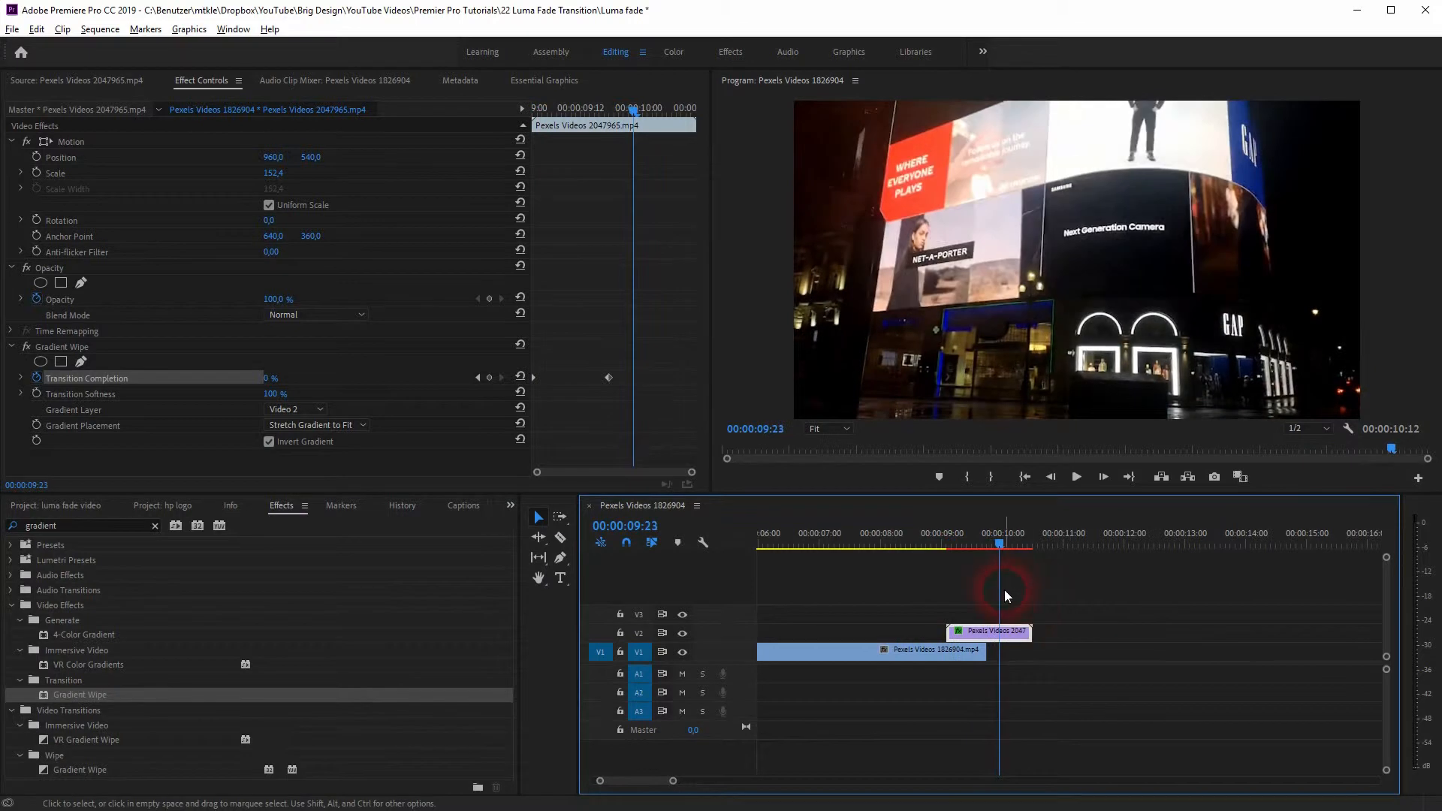
pyautogui.moveTo(1001, 545); pyautogui.dragTo(977, 565)
pyautogui.click(592, 552)
pyautogui.click(388, 453)
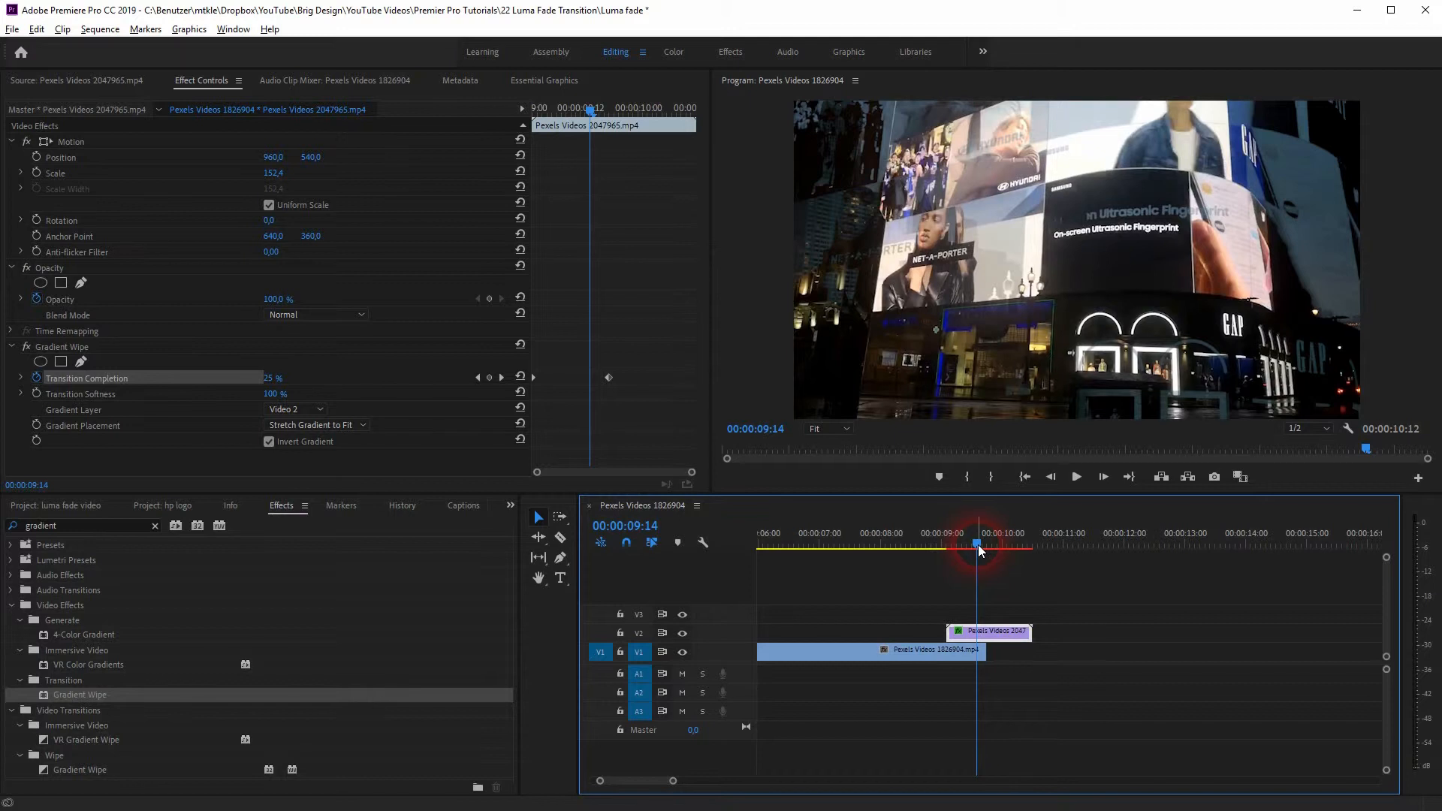
pyautogui.moveTo(978, 544); pyautogui.dragTo(947, 551)
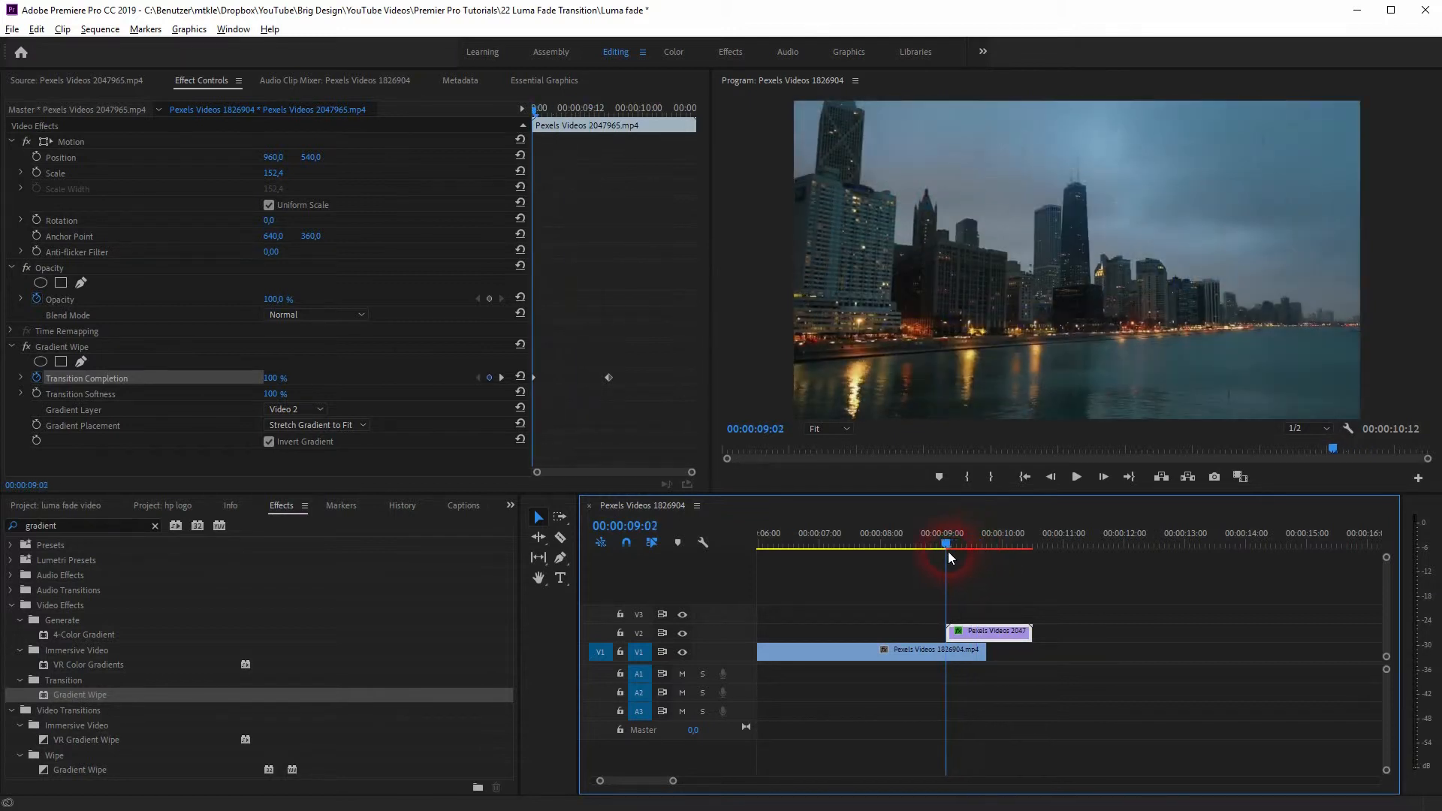
# Step: Duplicate the skyline clip further along V1 so the copy starts at 00:00:10:04, beneath the end of the billboard clip
pyautogui.click(813, 652)
pyautogui.moveTo(812, 652); pyautogui.dragTo(1262, 744)
pyautogui.scroll(-4, 1029, 664)
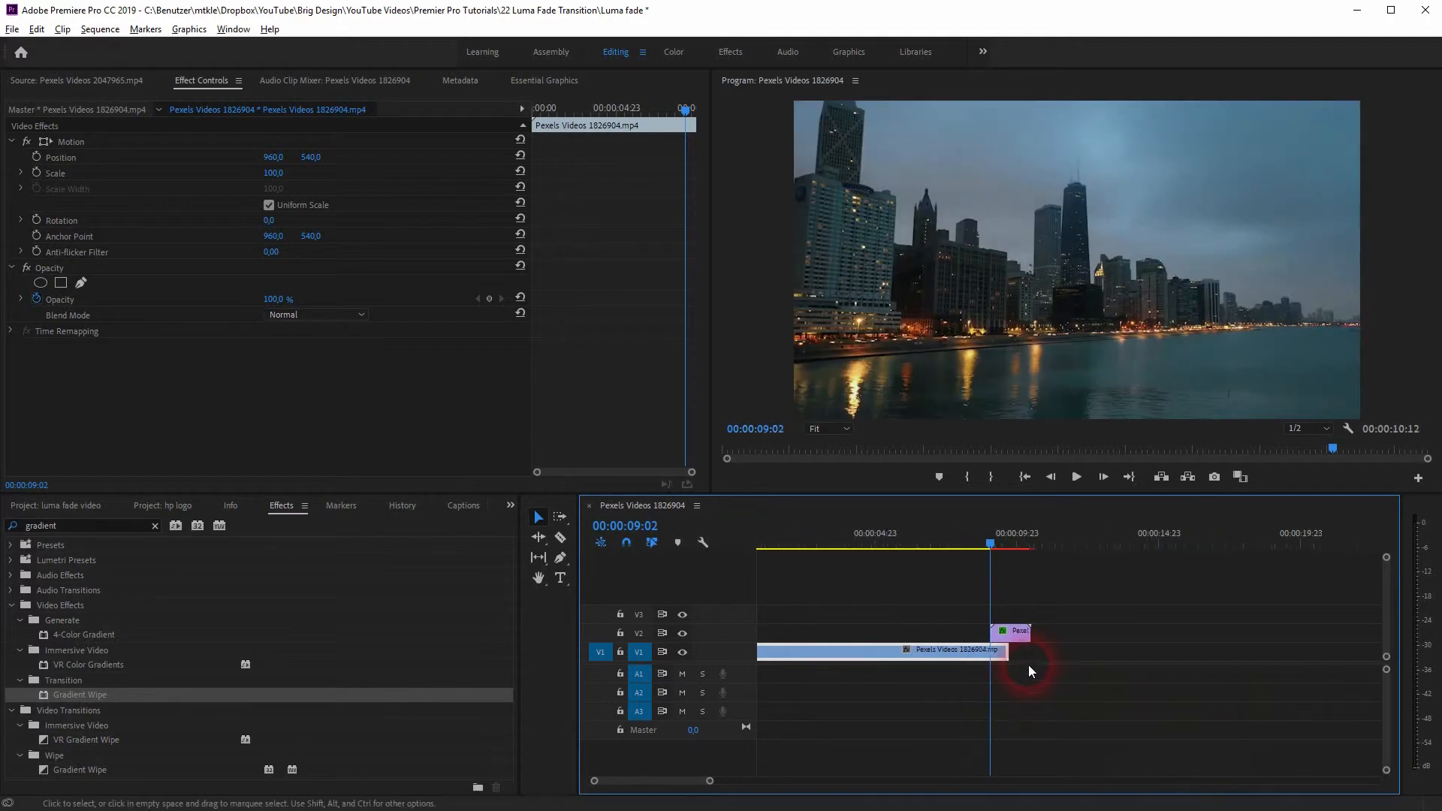
pyautogui.moveTo(837, 655); pyautogui.dragTo(976, 646)
pyautogui.scroll(5, 977, 647)
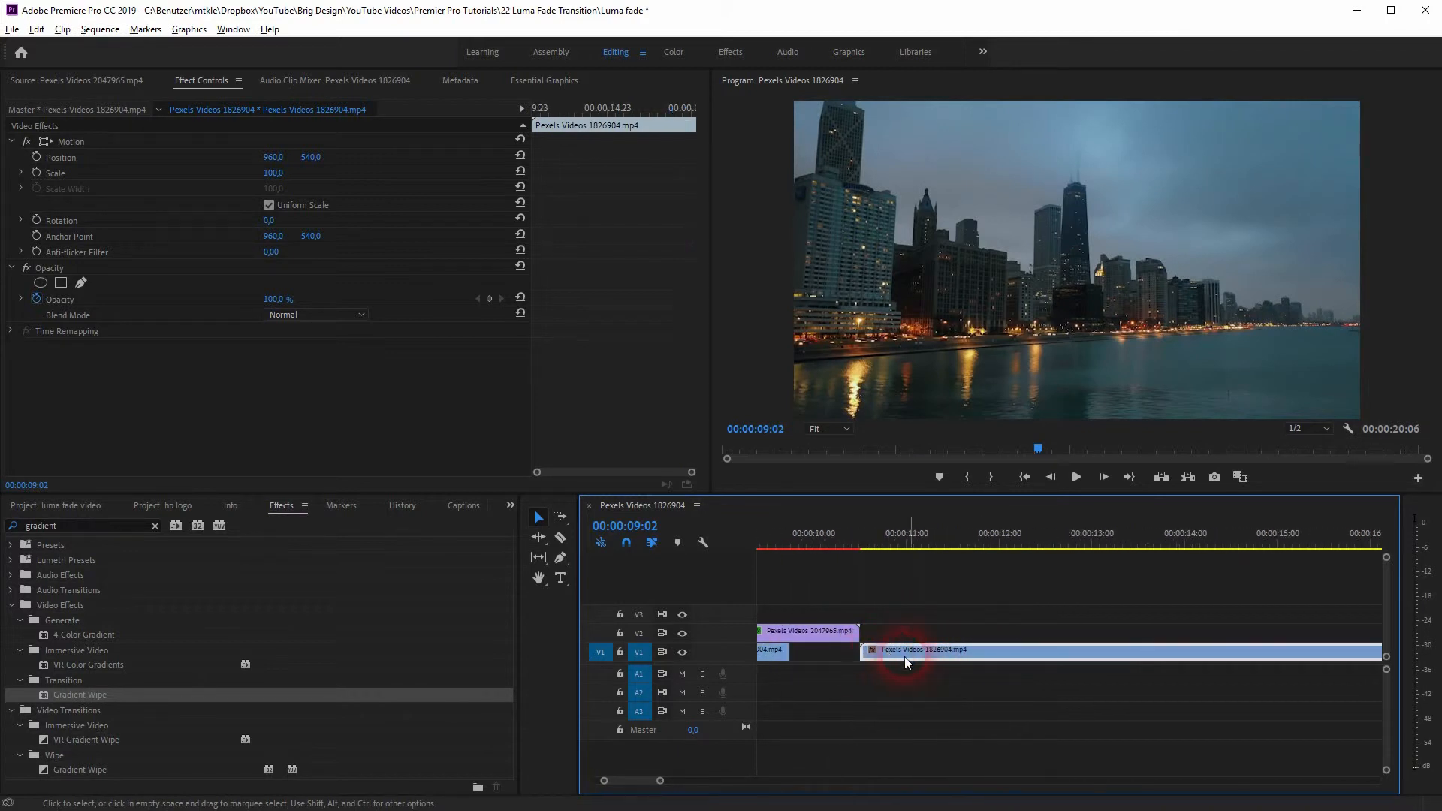
pyautogui.moveTo(915, 652); pyautogui.dragTo(888, 662)
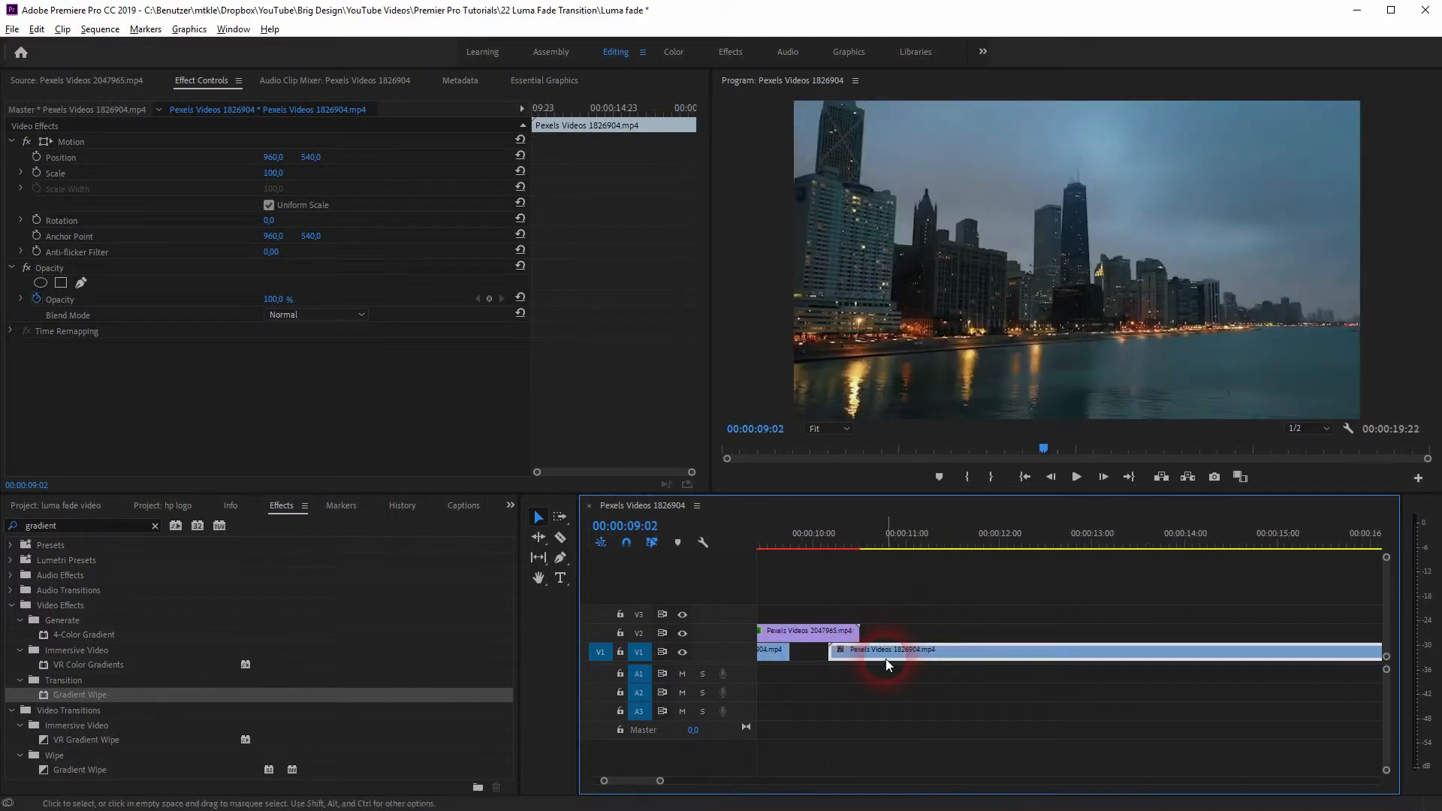
# Step: Add a Transition Completion keyframe of 0 % to the billboard clip at 00:00:10:04, where the second skyline clip starts
pyautogui.click(827, 632)
pyautogui.click(835, 555)
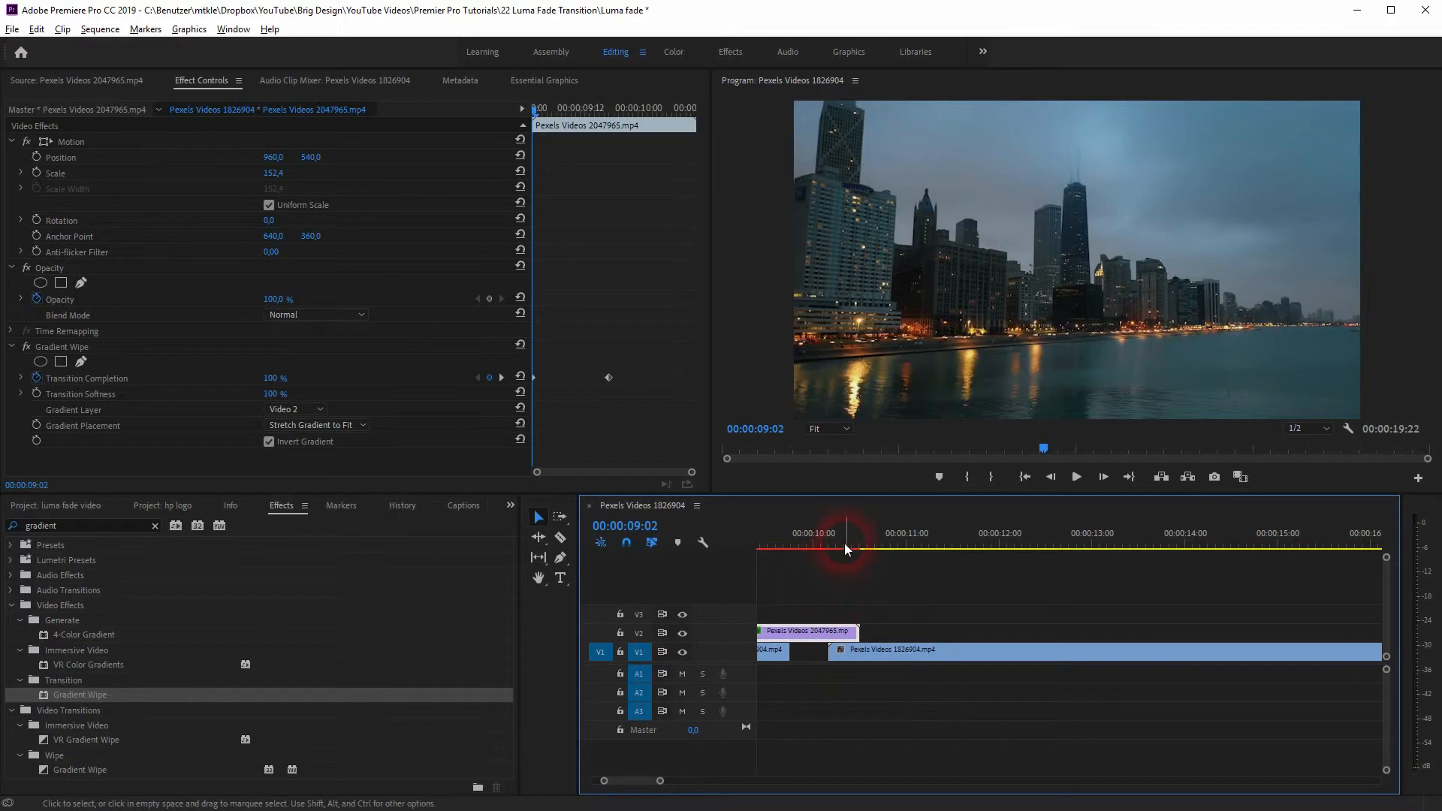
pyautogui.click(838, 551)
pyautogui.click(836, 544)
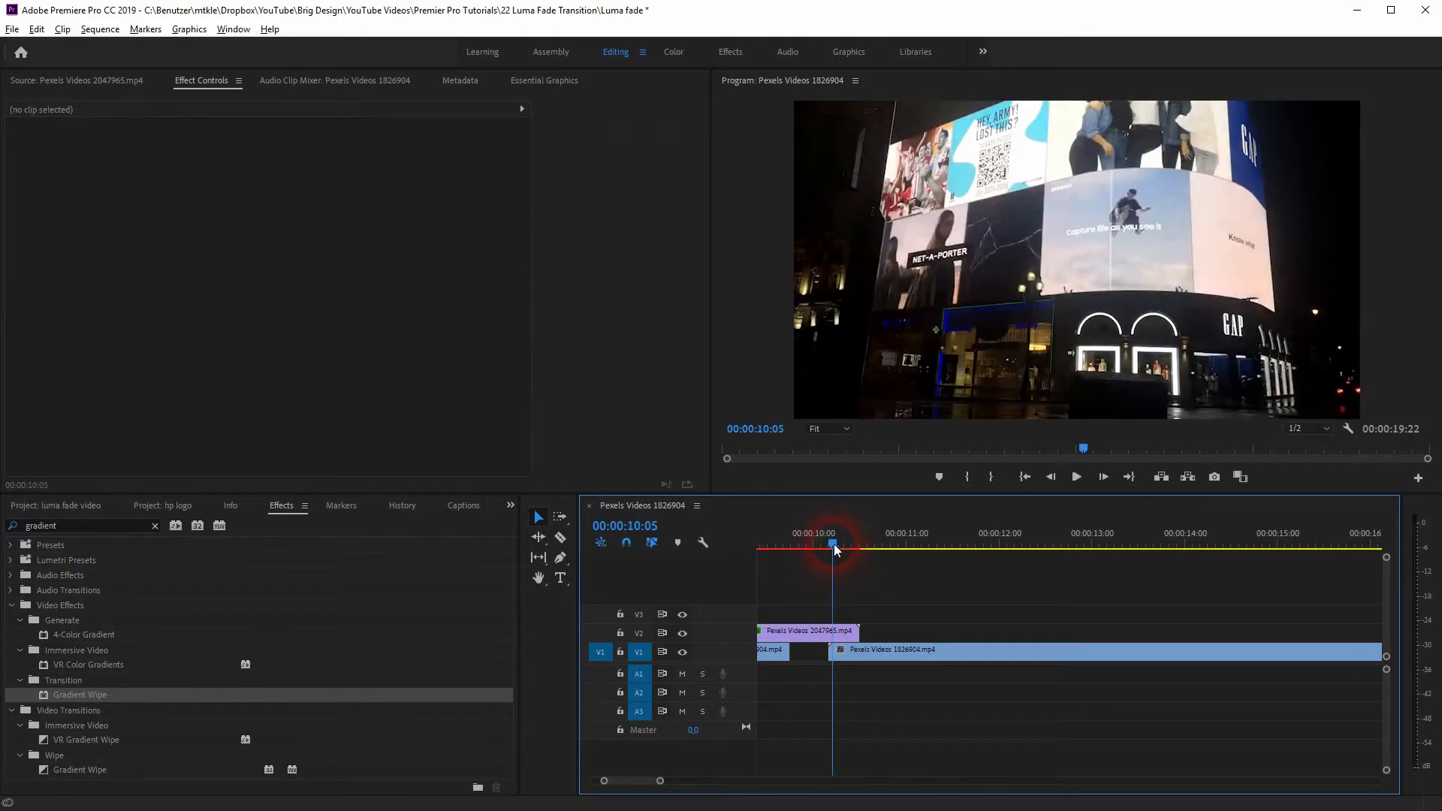
pyautogui.click(805, 631)
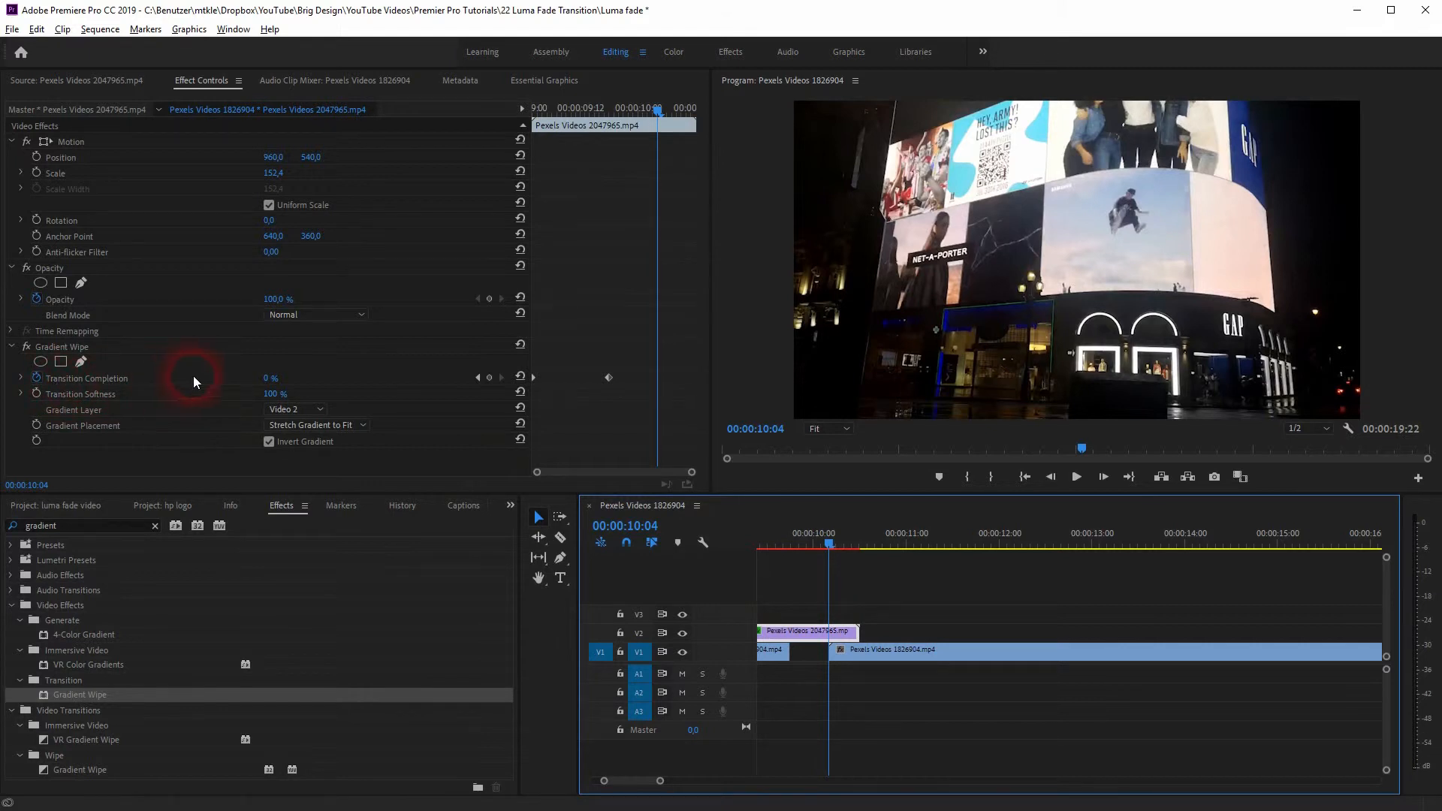
pyautogui.click(493, 379)
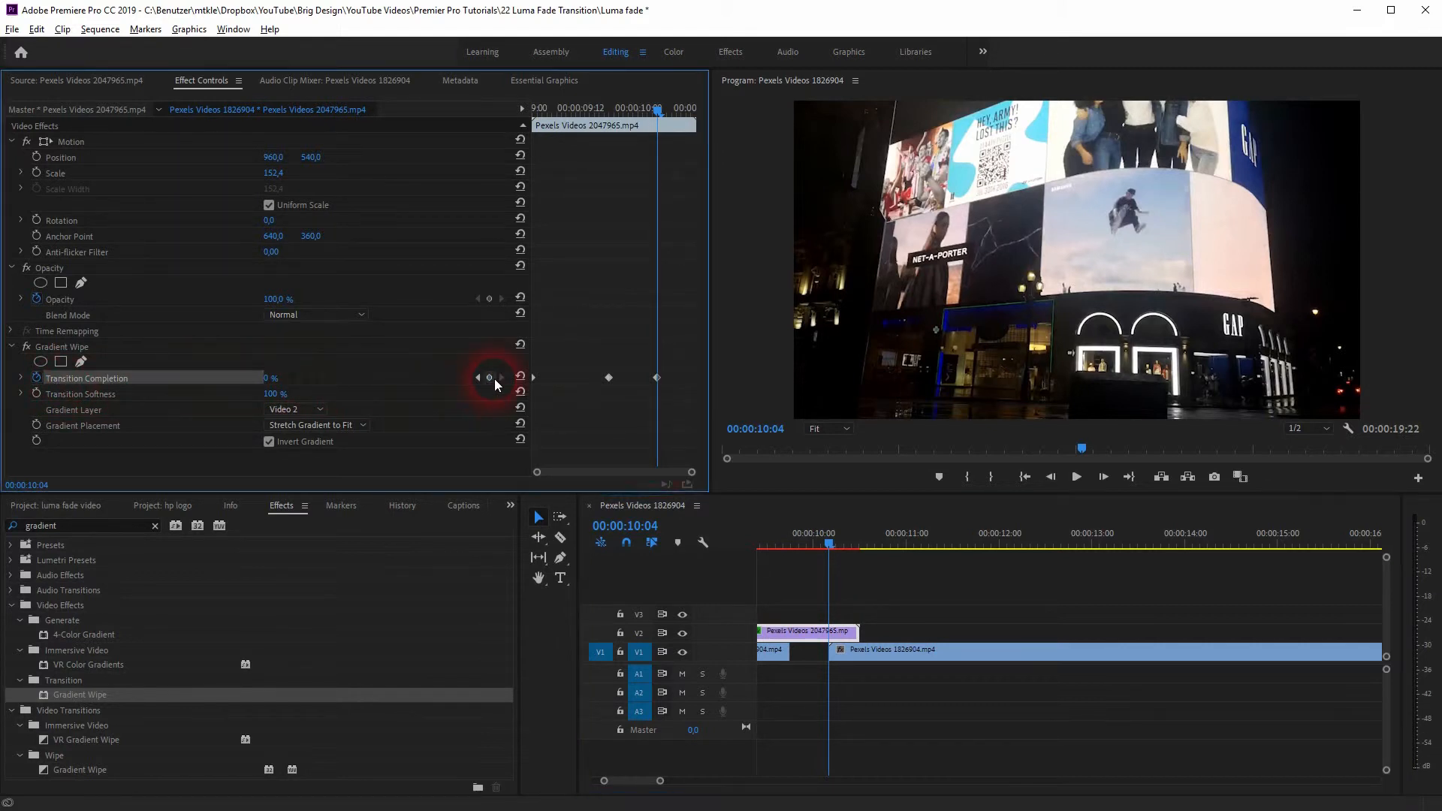
# Step: Add a Transition Completion keyframe at 00:00:10:12, the end of the billboard clip
pyautogui.moveTo(829, 542); pyautogui.dragTo(861, 551)
pyautogui.click(489, 378)
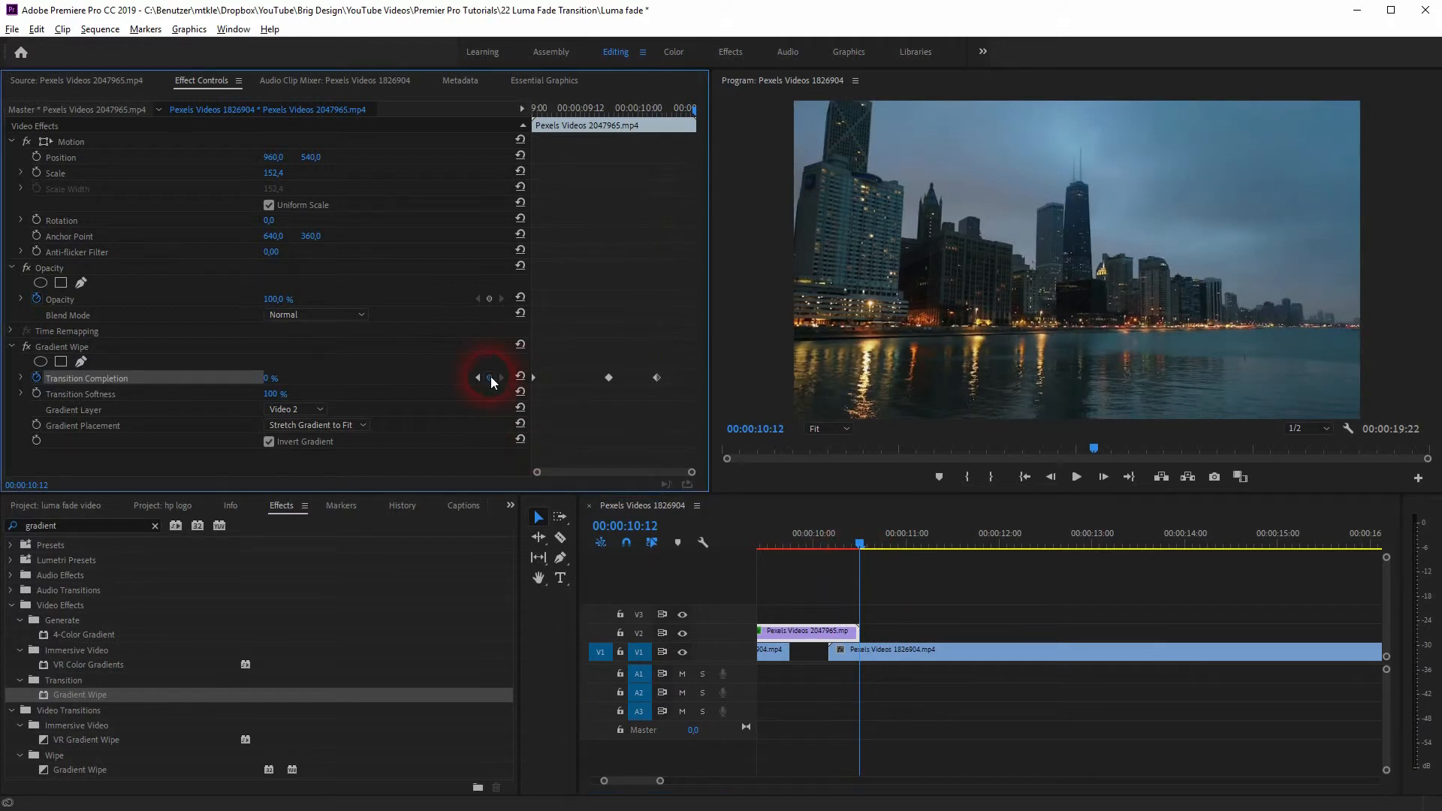
# Step: Step back through the Transition Completion keyframes to the first one and forward to 00:00:10:04 to check their values
pyautogui.moveTo(861, 544); pyautogui.dragTo(832, 547)
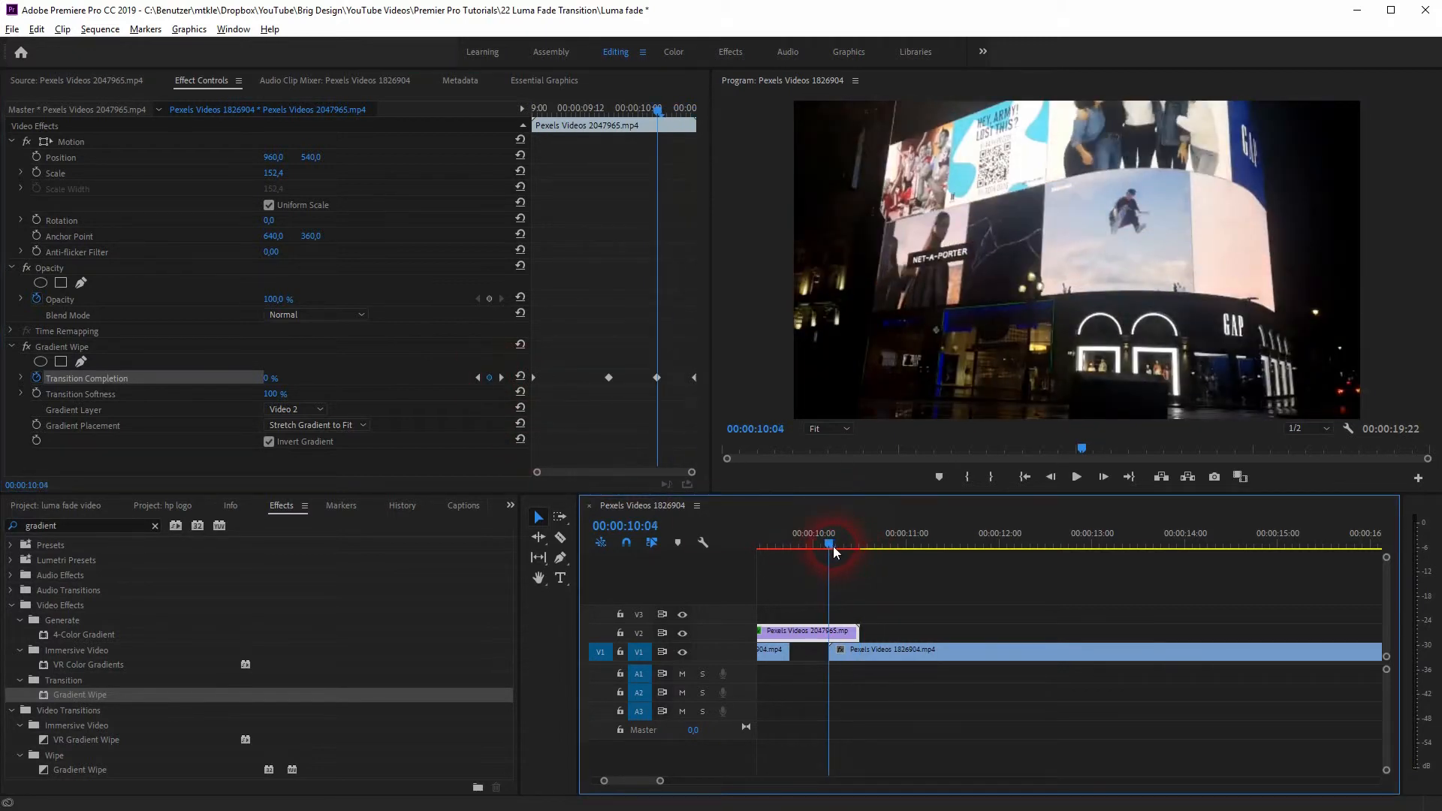
pyautogui.click(478, 378)
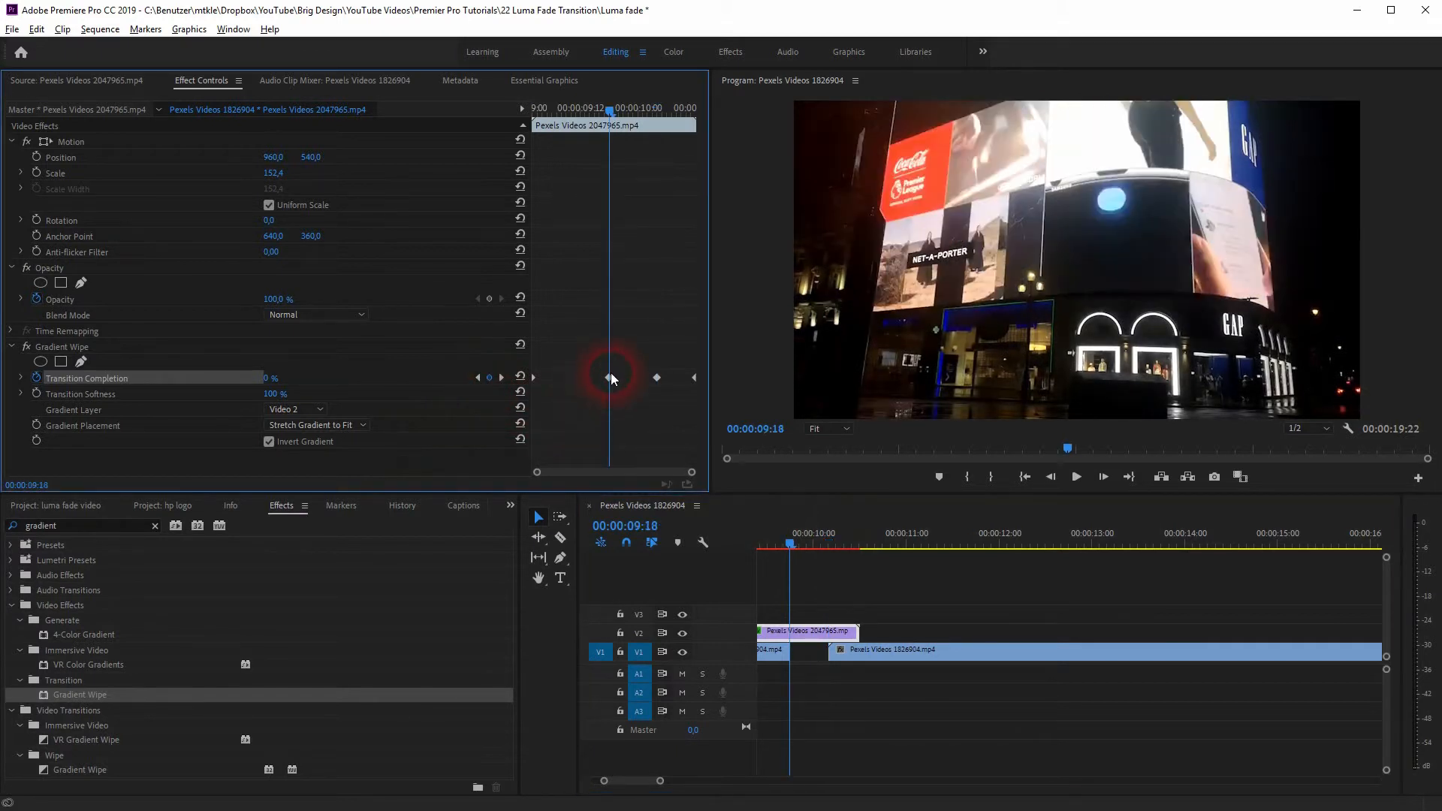
pyautogui.click(479, 377)
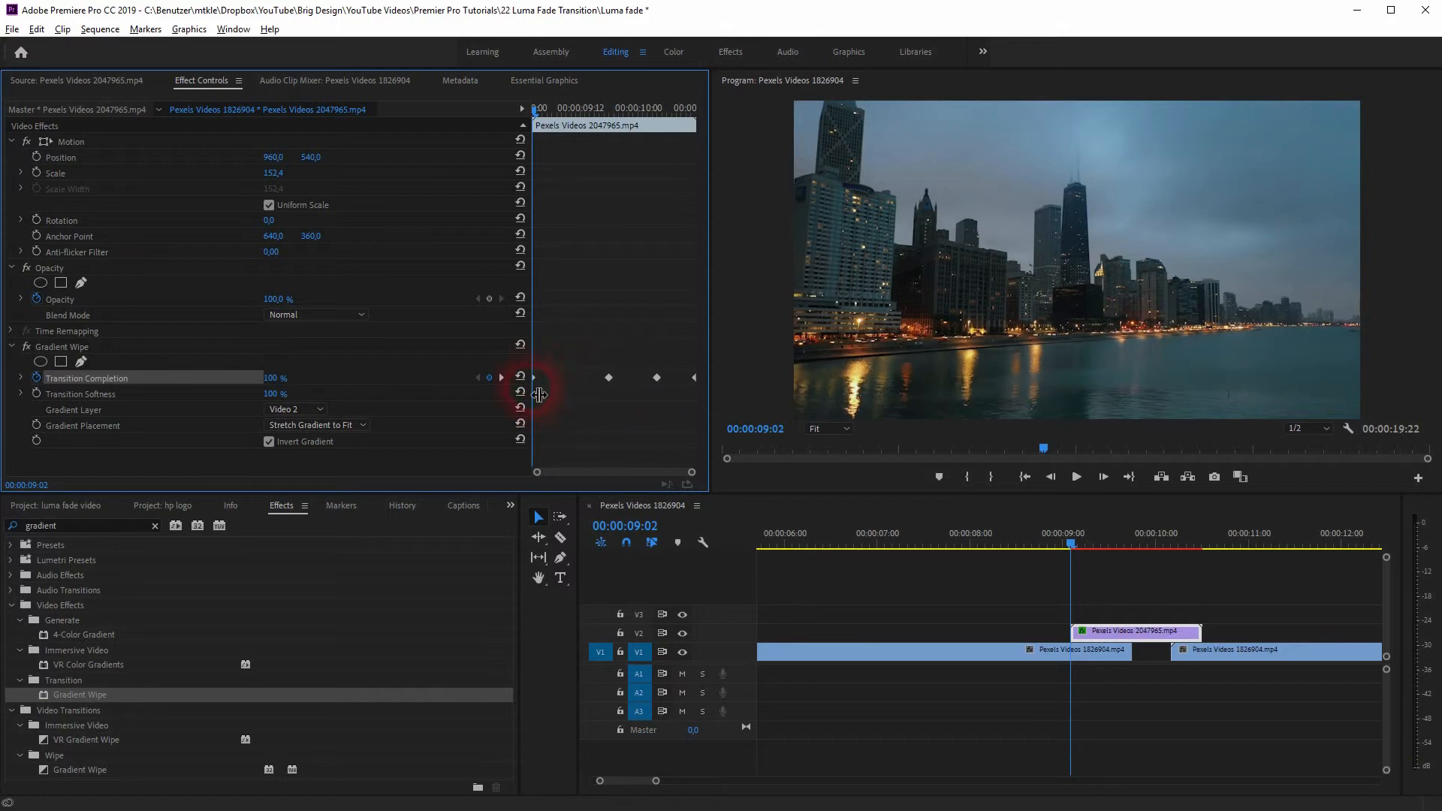
pyautogui.click(501, 378)
pyautogui.click(502, 377)
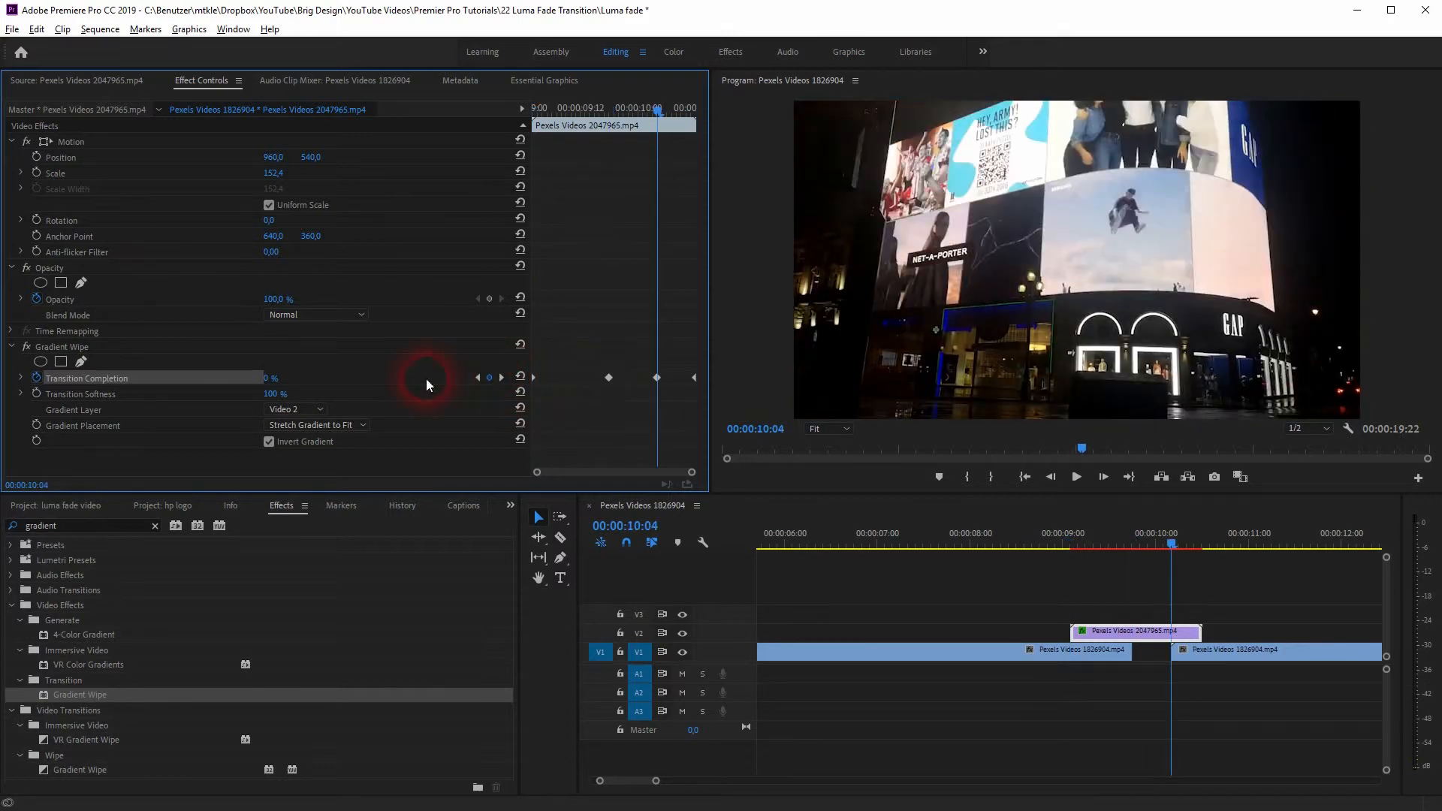
# Step: Set the last Transition Completion keyframe, at 00:00:10:12, to 100 %
pyautogui.click(502, 377)
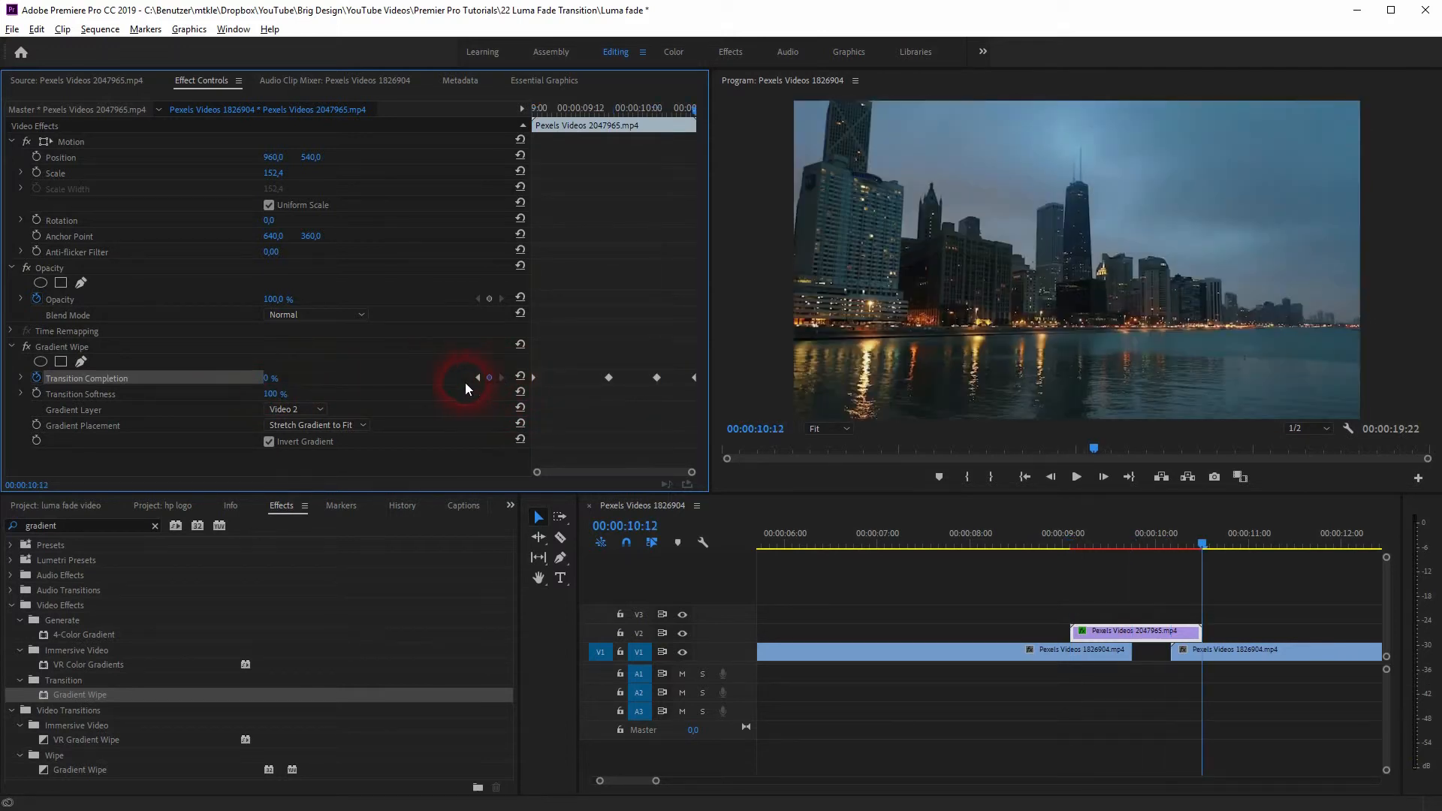
pyautogui.click(270, 380)
pyautogui.write('100')
pyautogui.press('Return')
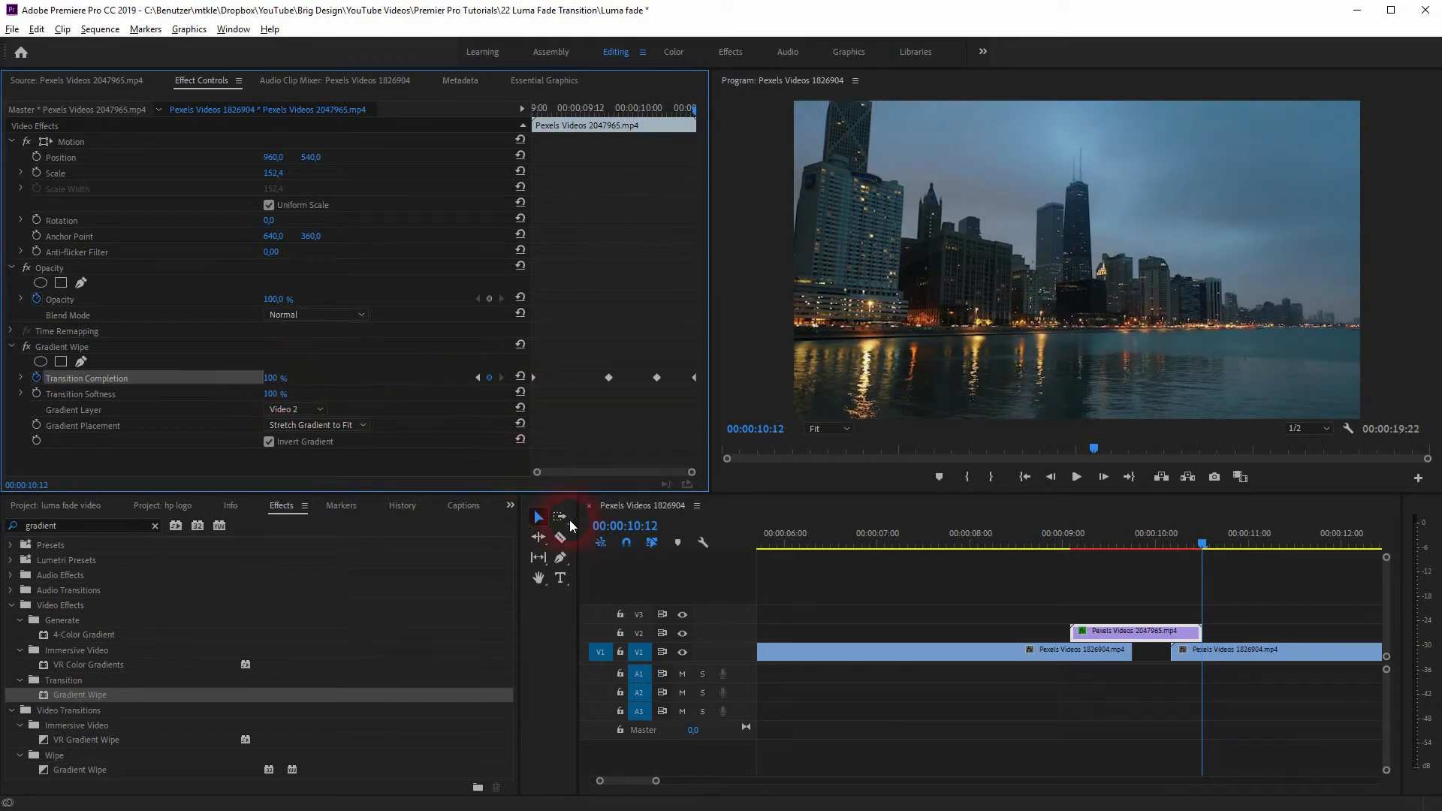
# Step: Play the sequence through both gradient wipes and scrub back to 00:00:10:10 to inspect the closing transition
pyautogui.moveTo(1201, 544); pyautogui.dragTo(880, 623)
pyautogui.press('space')
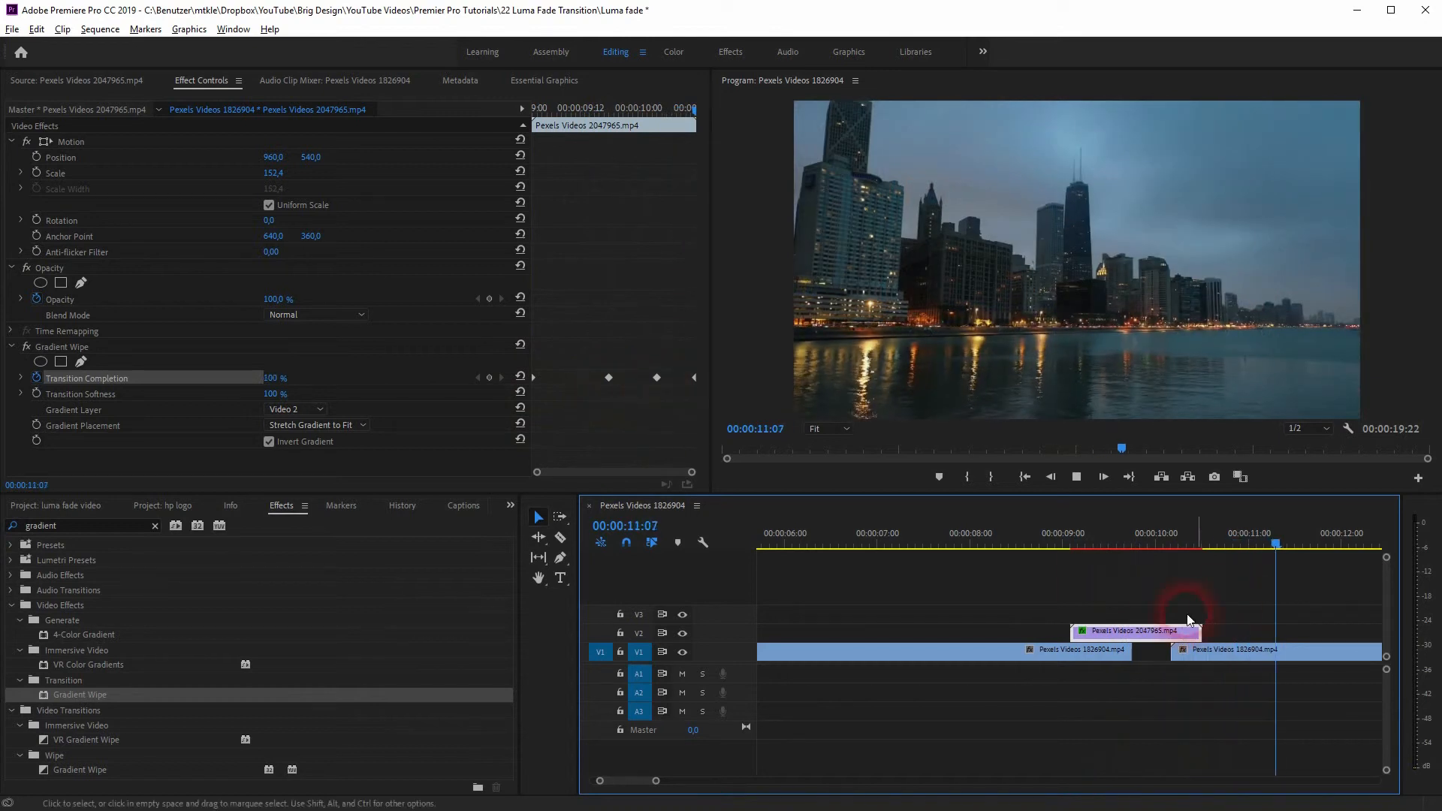
pyautogui.moveTo(1313, 548); pyautogui.dragTo(1195, 588)
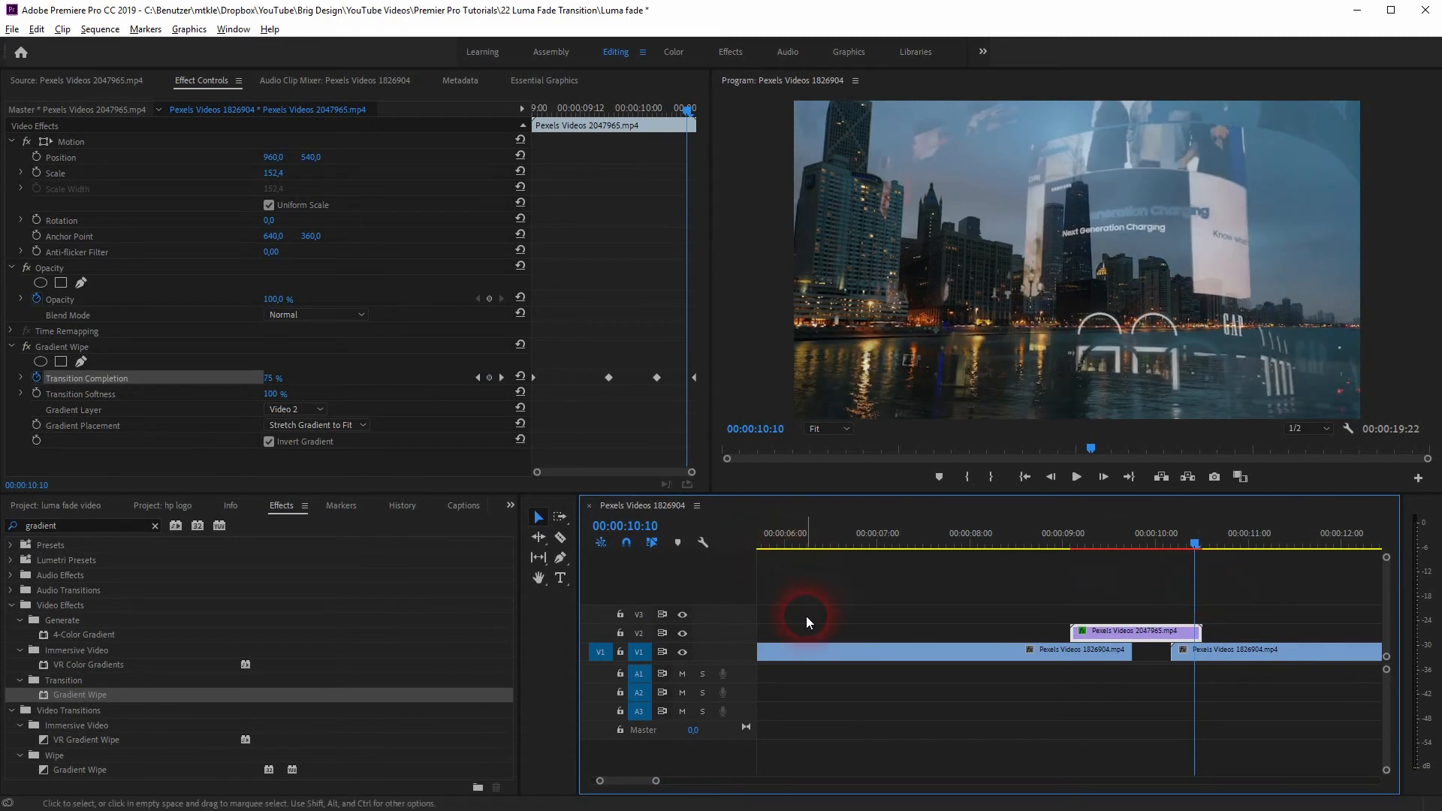